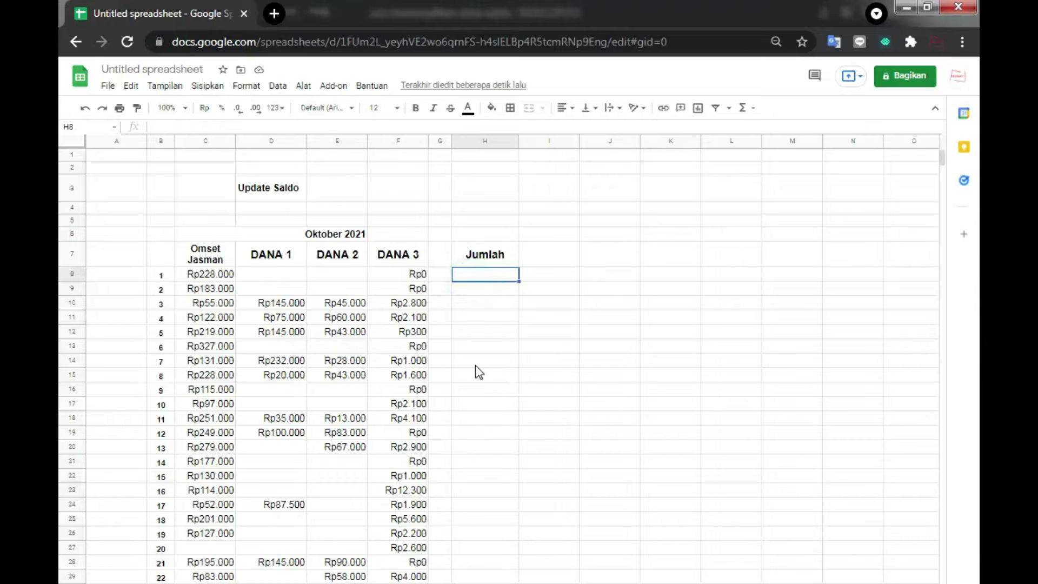
Step: Look over the Oktober 2021 table, from the Update Saldo cell to the empty Jumlah column and the totals row
scroll(480, 457, "up", 3)
scroll(482, 458, "down", 5)
left_click(470, 546)
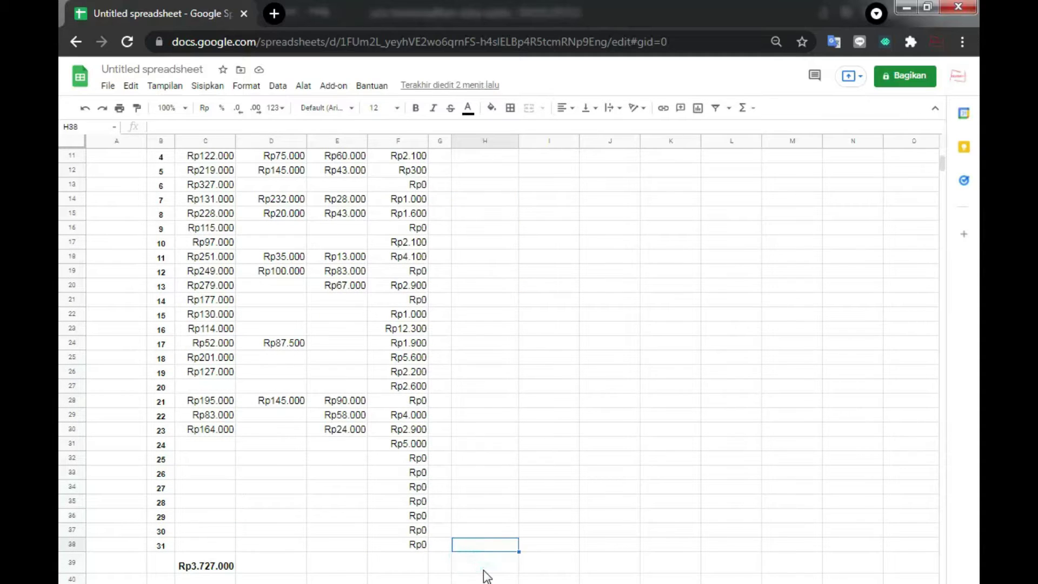
scroll(488, 521, "up", 5)
left_click(511, 344)
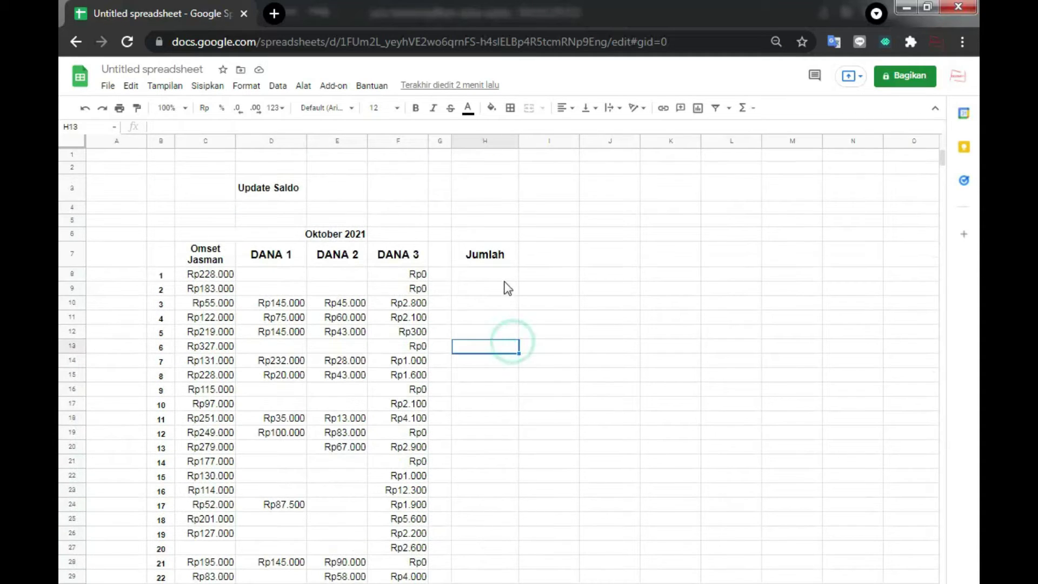
scroll(487, 447, "down", 5)
scroll(471, 524, "up", 4)
scroll(447, 541, "up", 1)
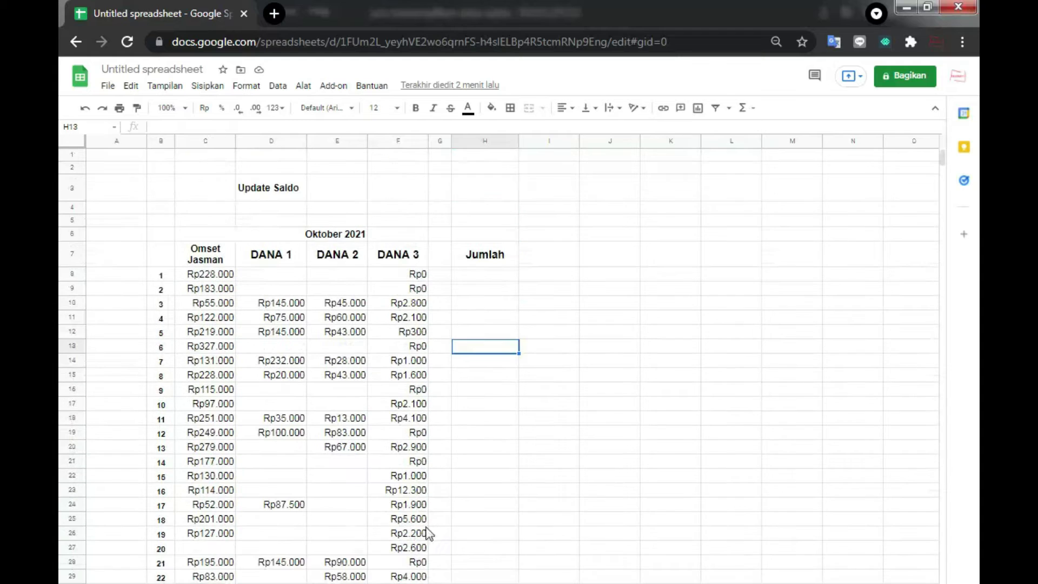
left_click(330, 189)
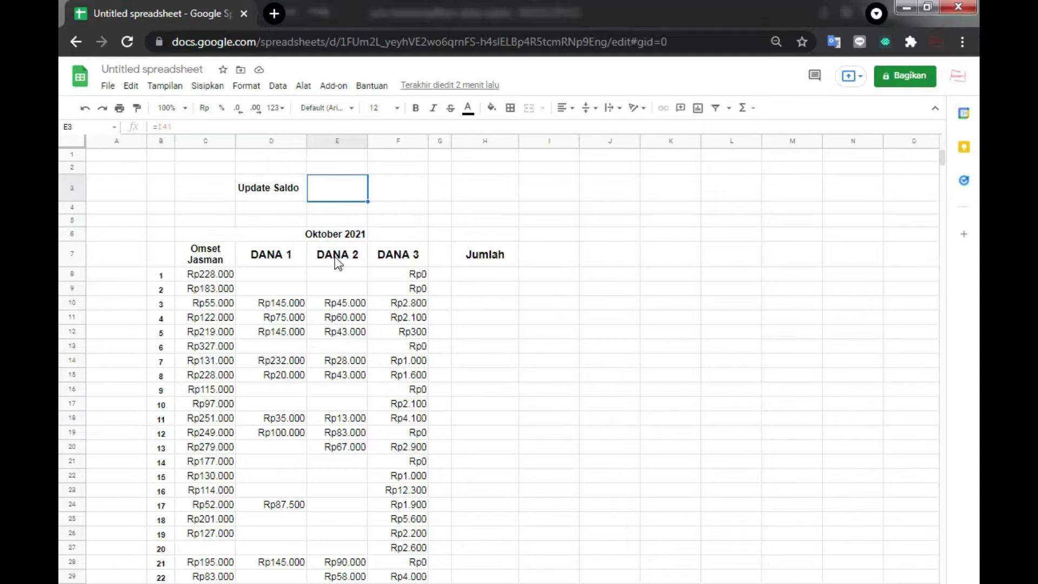
left_click(492, 306)
left_click(490, 275)
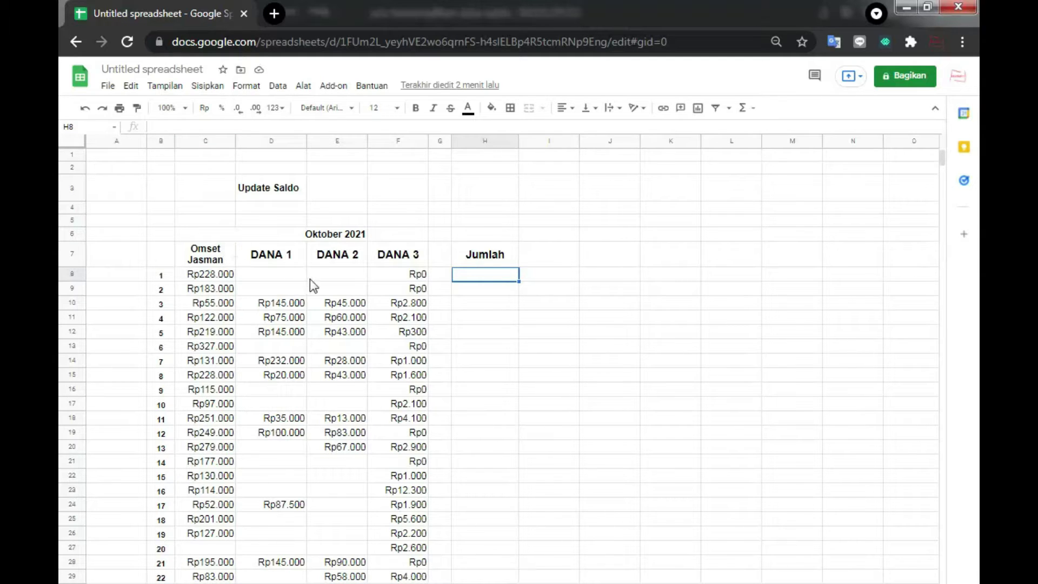
left_click(487, 345)
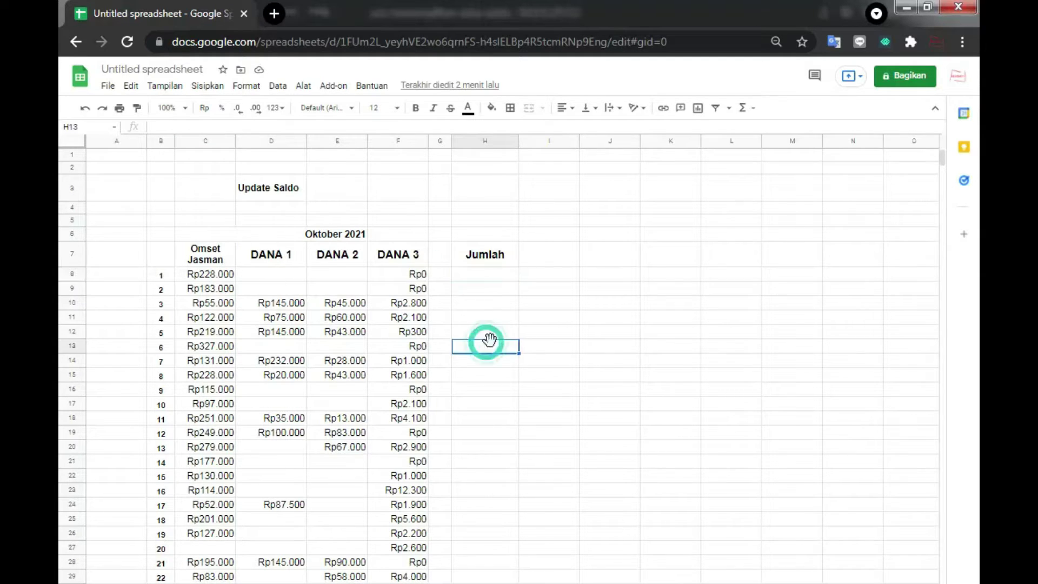
Step: Enter =D8+E8+F8 in H8 to add up DANA 1, DANA 2 and DANA 3 for day 1
left_click(490, 277)
type("=")
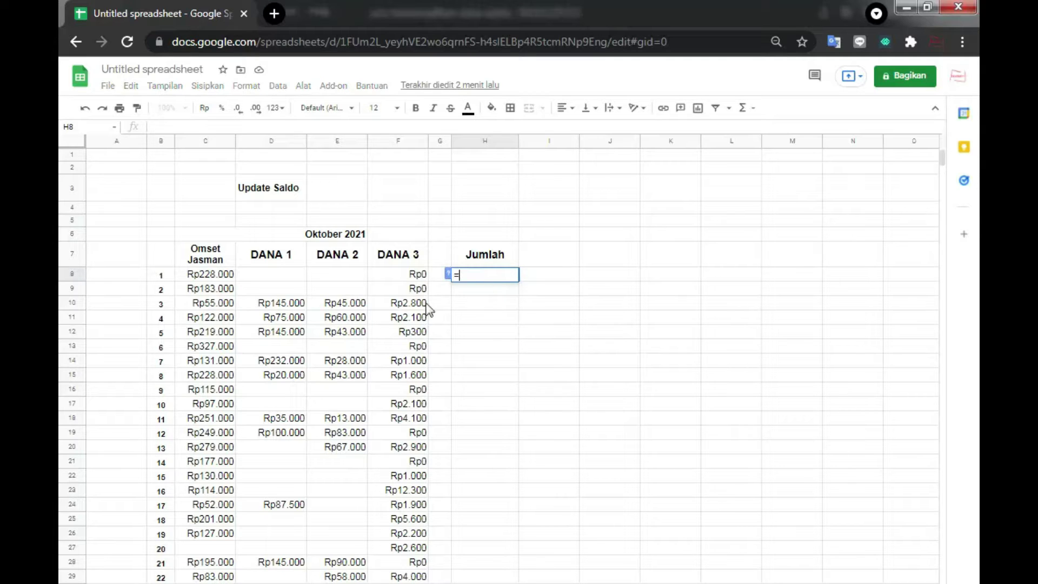
left_click(285, 277)
type("+")
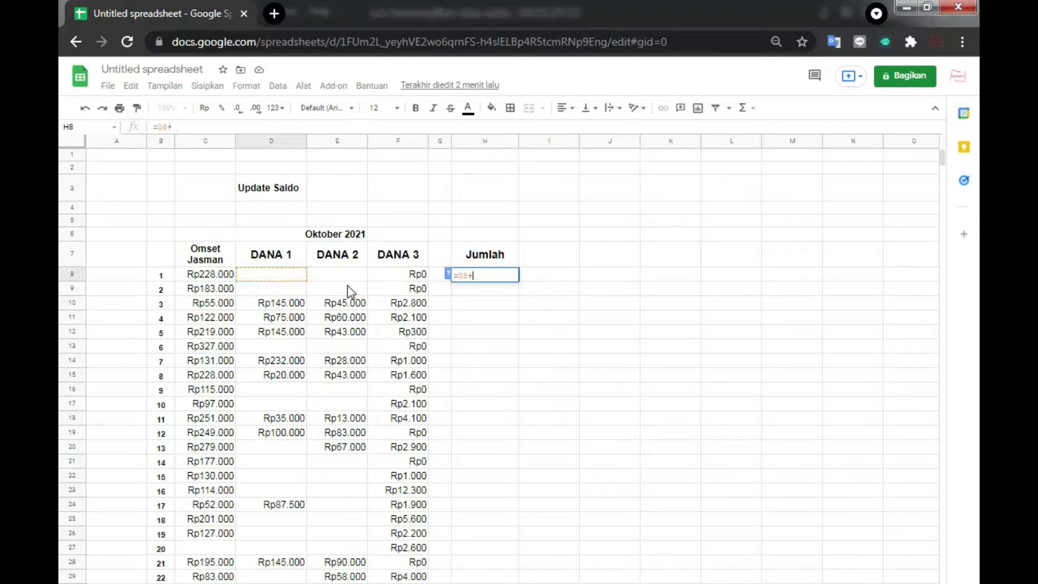
left_click(347, 279)
type("+")
left_click(391, 277)
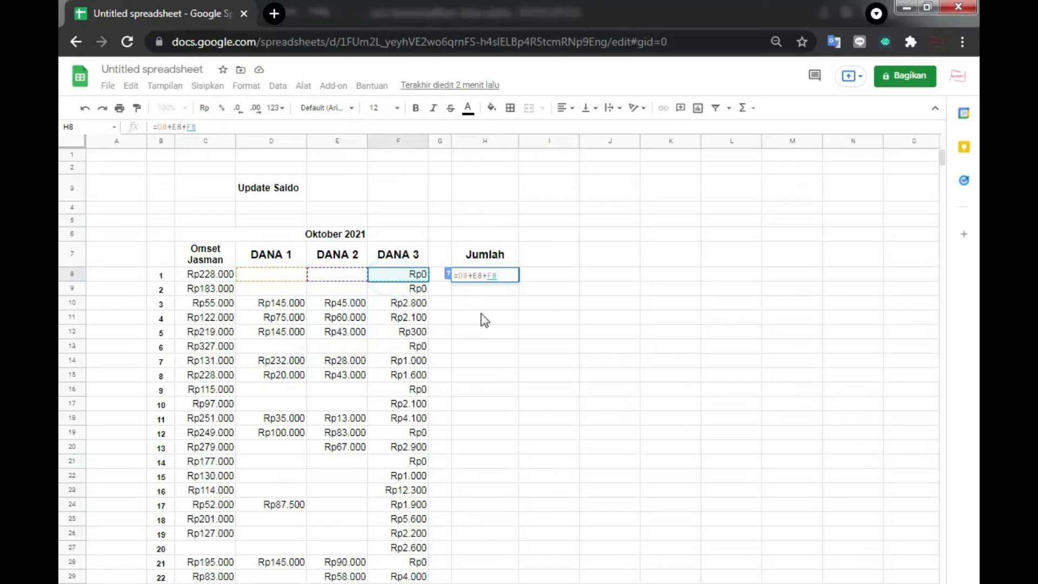
key("Return")
Step: Fill the Jumlah formula from H8 down to H38, the row for day 31
left_click(503, 276)
left_click_drag(519, 281, 494, 362)
scroll(499, 411, "up", 3)
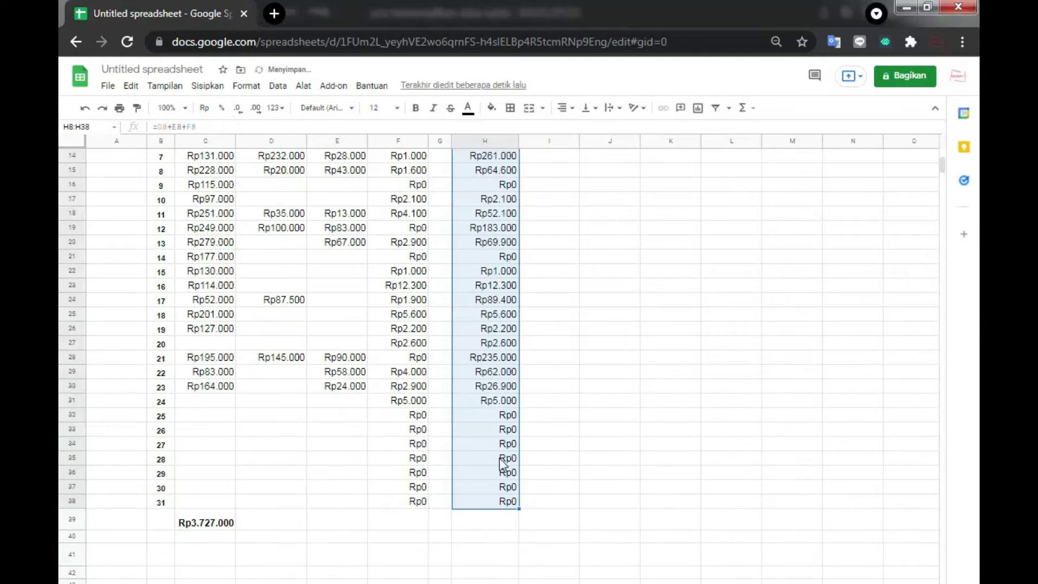
Step: Total the Jumlah column in cell H39 with the suggested SUM formula
left_click(488, 524)
type("=SUM")
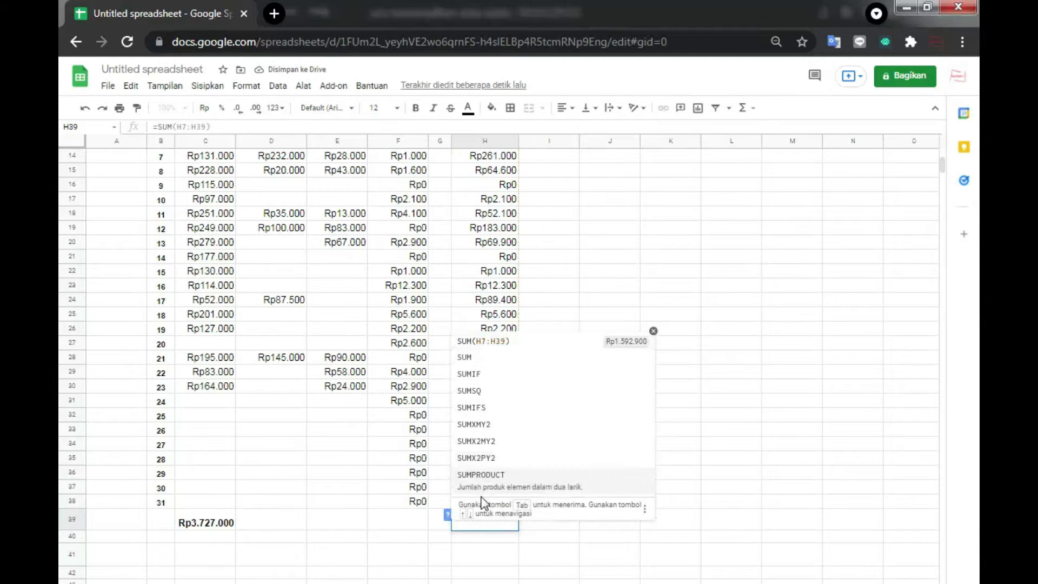
left_click(493, 341)
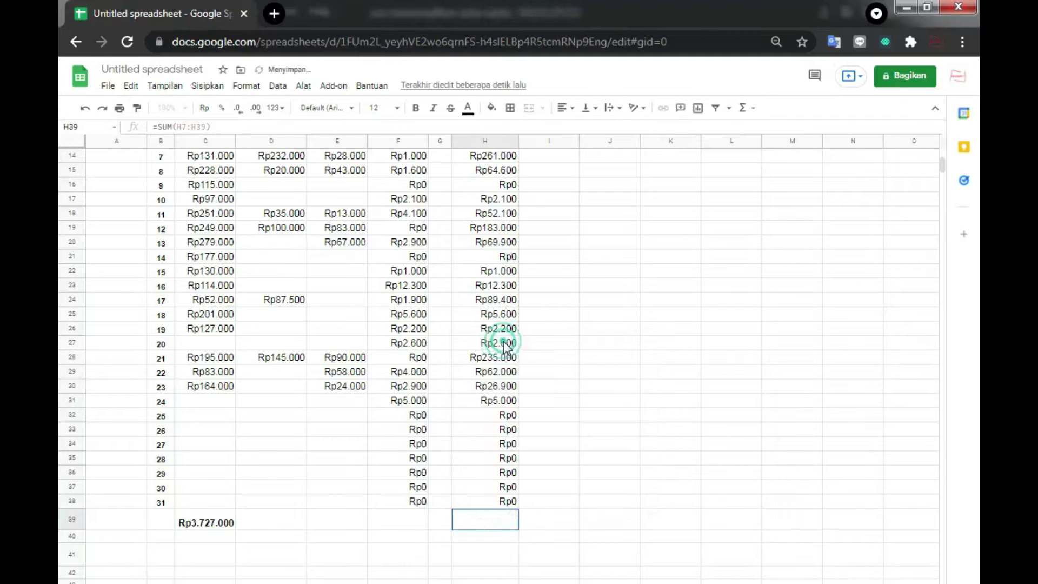
scroll(508, 386, "down", 2)
key("Return")
left_click(495, 420)
left_click(512, 485)
left_click(500, 426)
Step: Apply a bottom border to the range B37:H38 to separate the daily rows from the totals row
left_click_drag(163, 401, 505, 389)
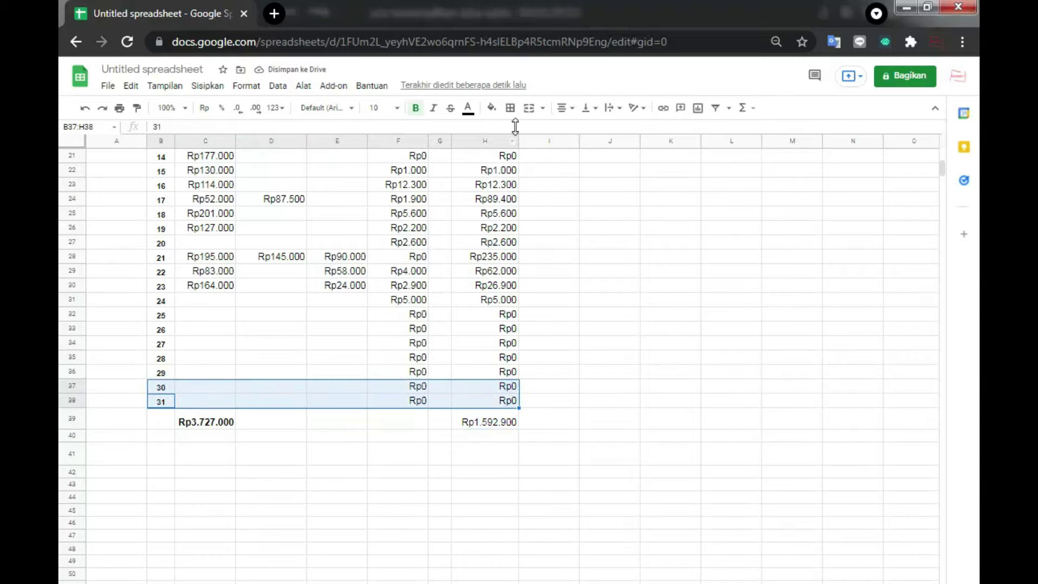
left_click(510, 107)
left_click(563, 148)
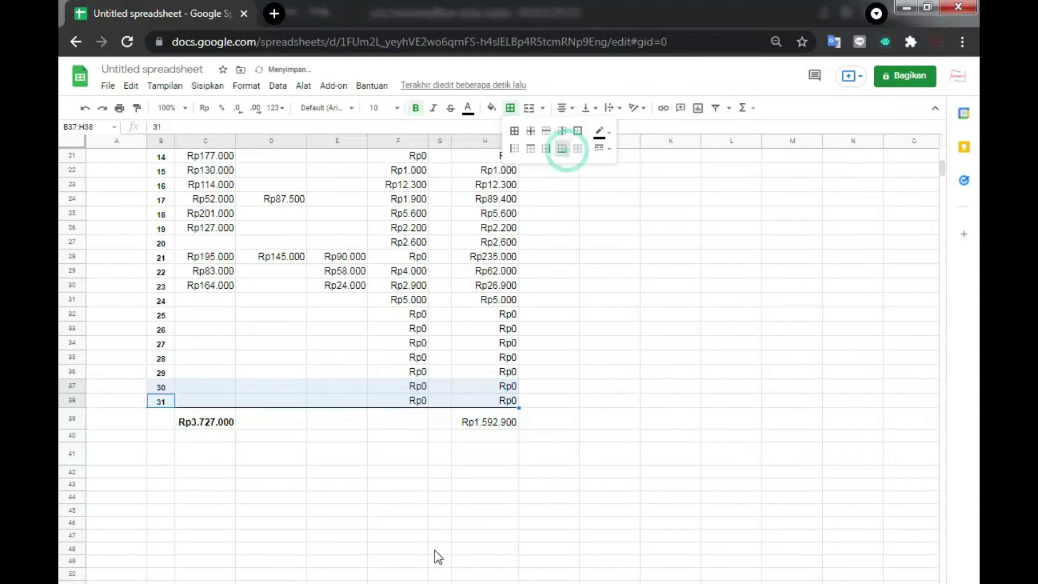
left_click(437, 550)
Step: Examine the values in the Jumlah column, from the first days down to the total row
scroll(490, 511, "up", 4)
left_click(485, 583)
scroll(495, 568, "up", 3)
scroll(494, 568, "down", 3)
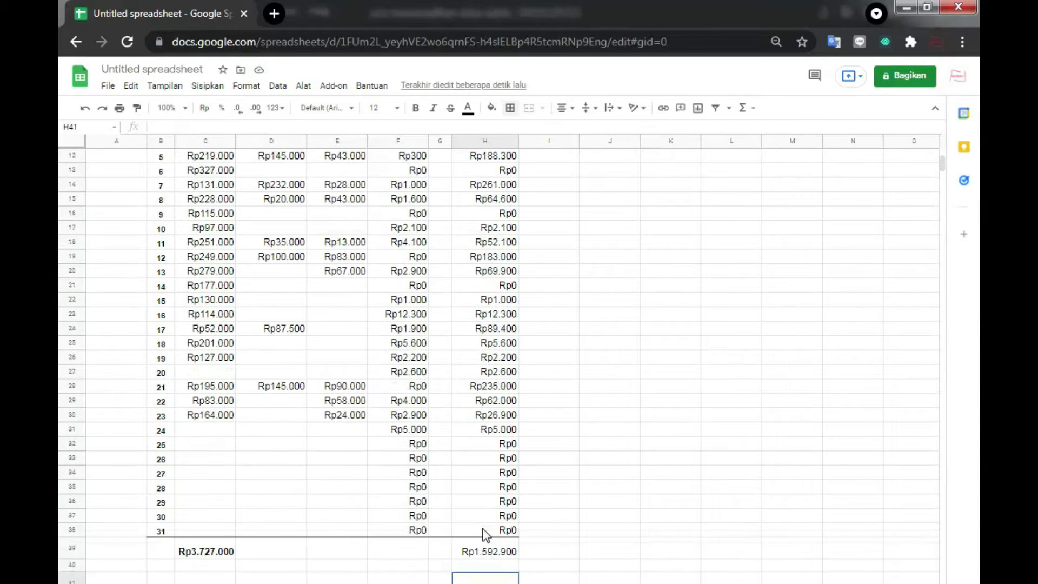
scroll(485, 533, "up", 3)
left_click(492, 511)
scroll(506, 546, "down", 1)
scroll(506, 547, "down", 2)
scroll(483, 444, "up", 1)
scroll(483, 487, "down", 3)
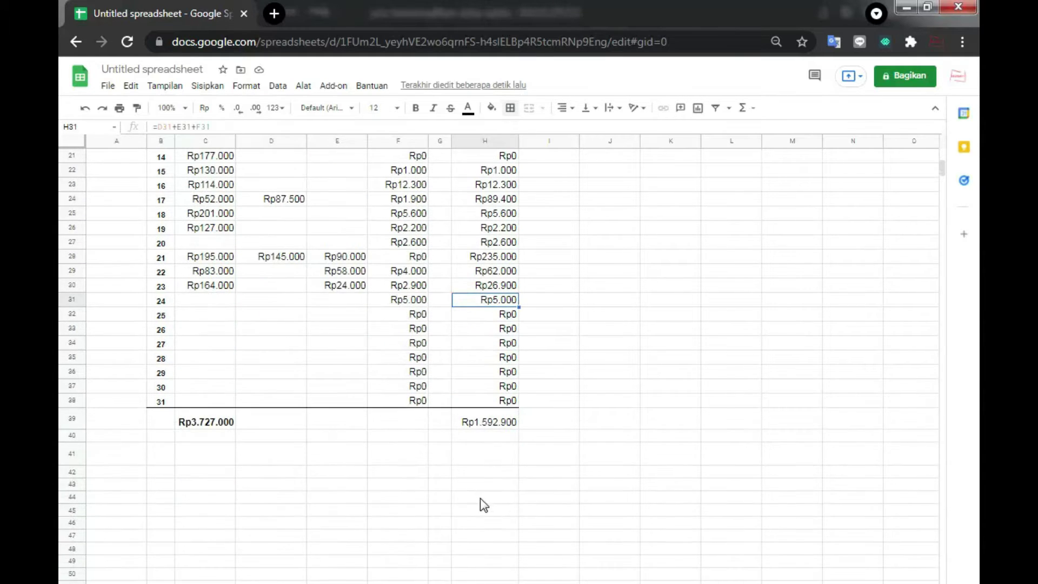
Step: Enter the formula =LOOKUP(2;1) in cell H41, below the Jumlah total
left_click(487, 454)
scroll(489, 433, "up", 7)
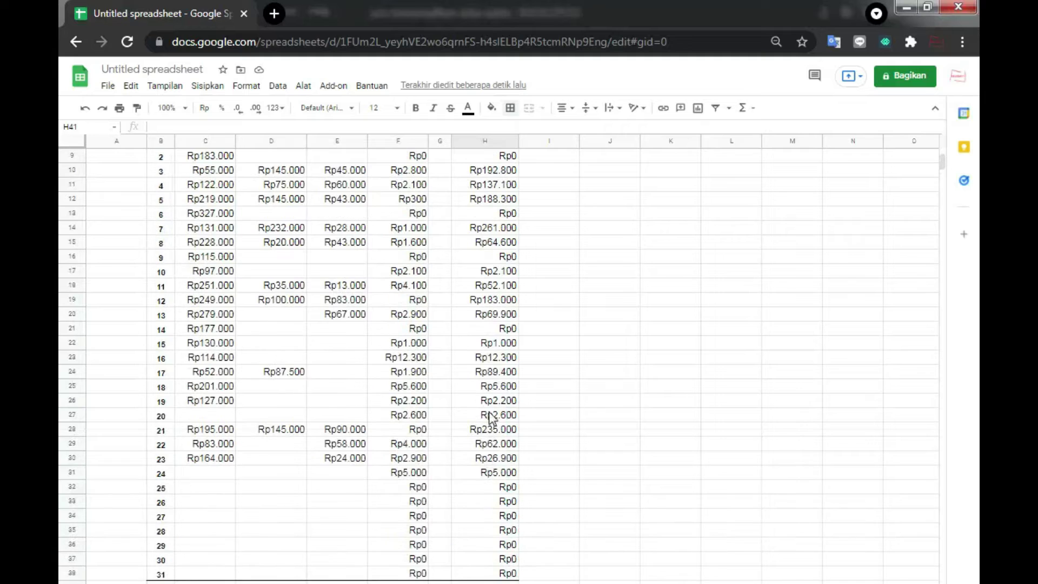
scroll(493, 416, "down", 6)
type("=LOL")
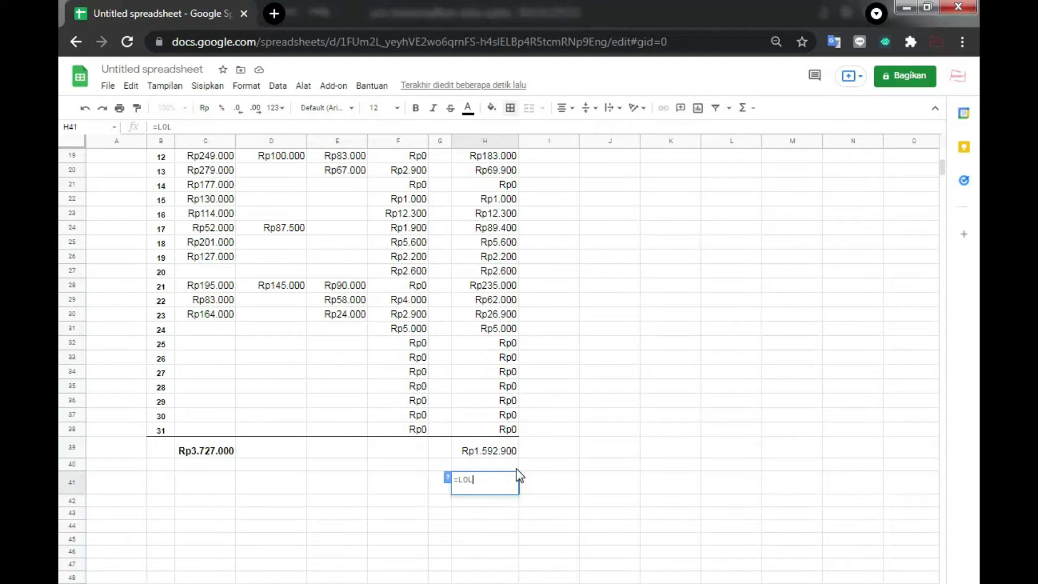
key("BackSpace")
key("BackSpace")
type("OOKU")
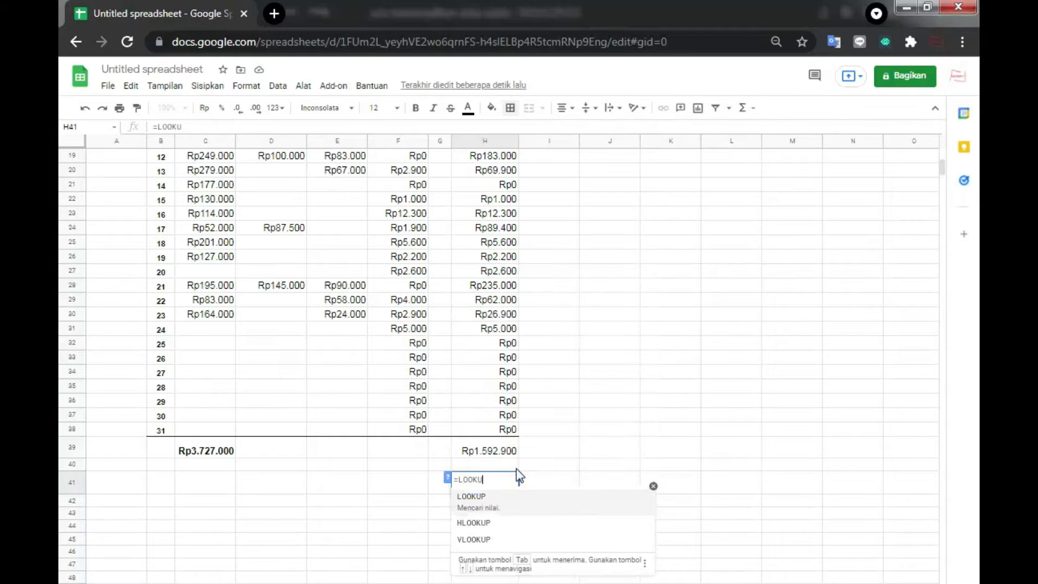
type("P(")
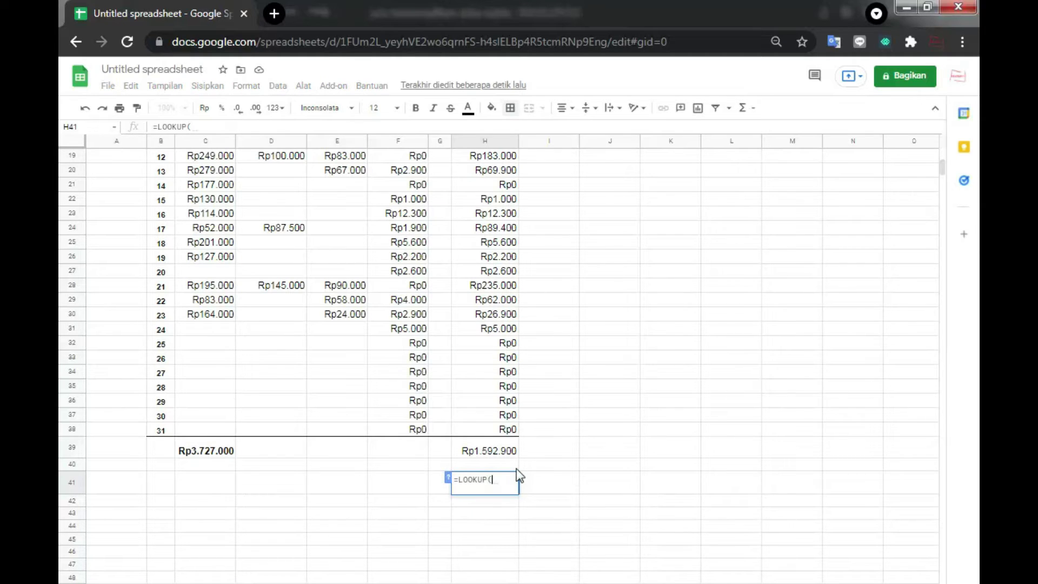
type("2;1")
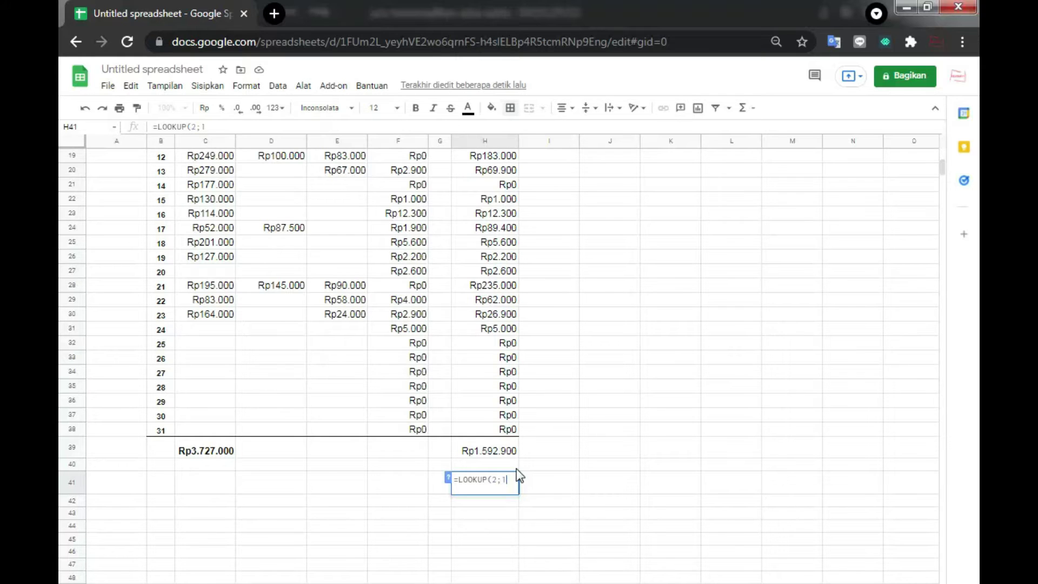
key("Return")
Step: Edit the LOOKUP formula in H41 so that its search array is 1/(H8:H38<>"")
left_click(491, 477)
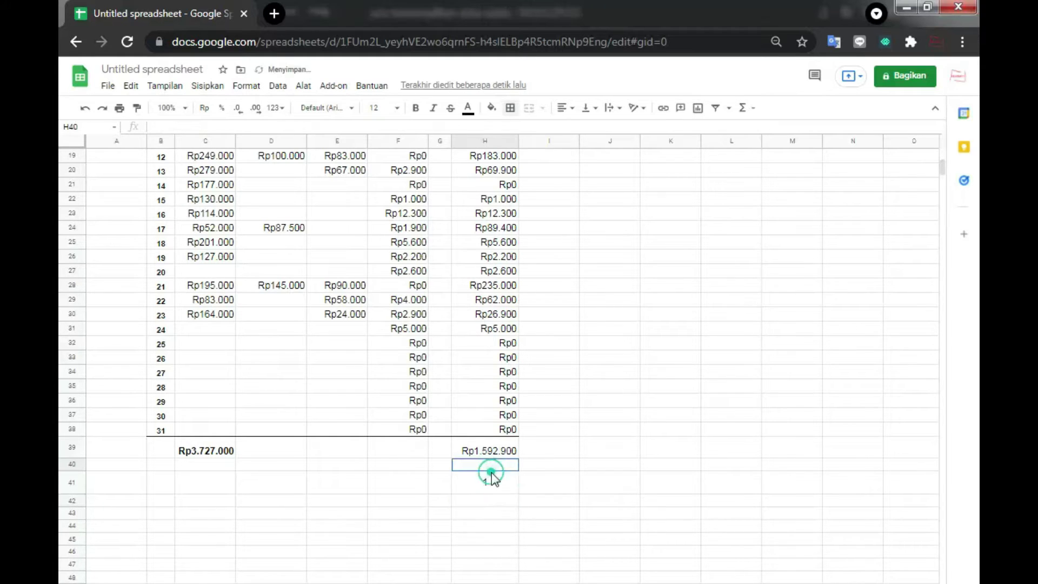
double_click(497, 482)
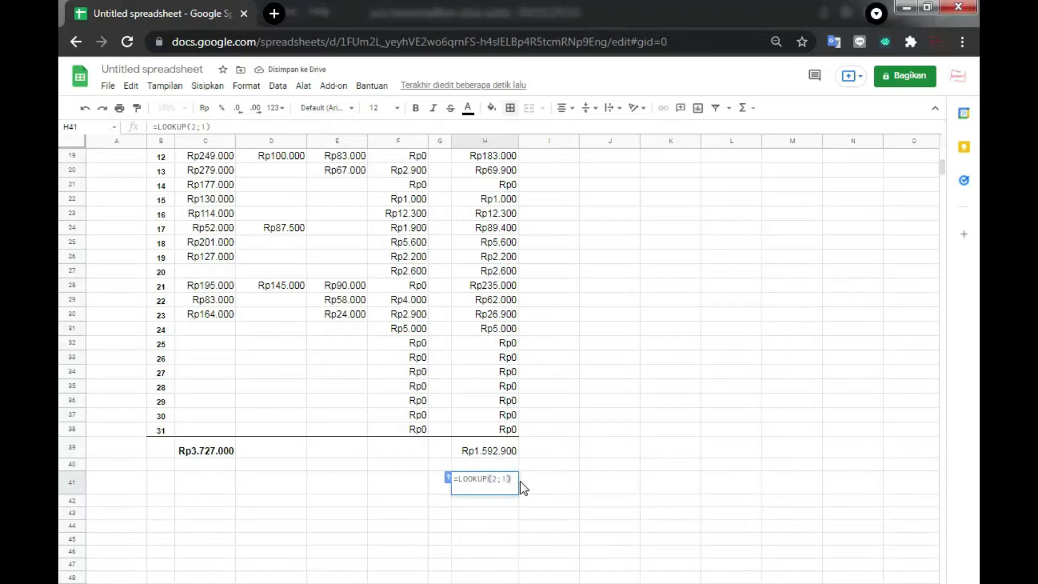
type("/")
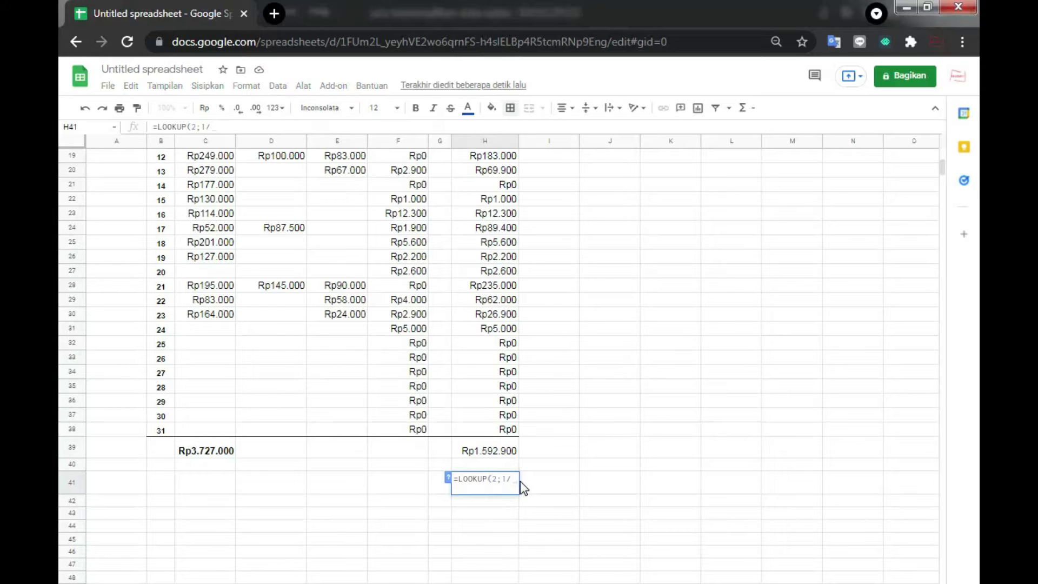
type("(")
scroll(549, 420, "up", 5)
left_click(492, 219)
left_click_drag(494, 335, 485, 516)
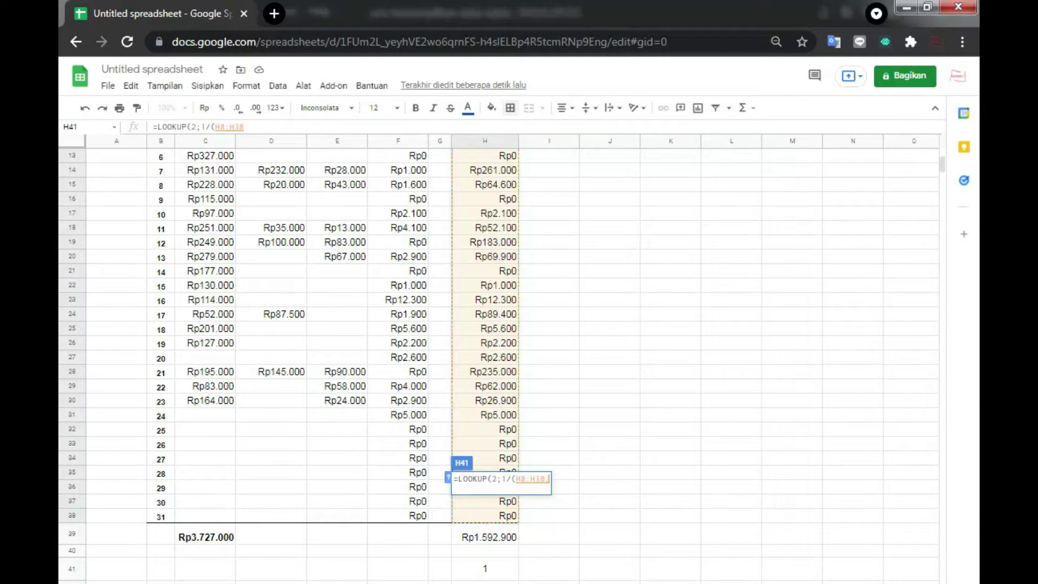
type("<>")
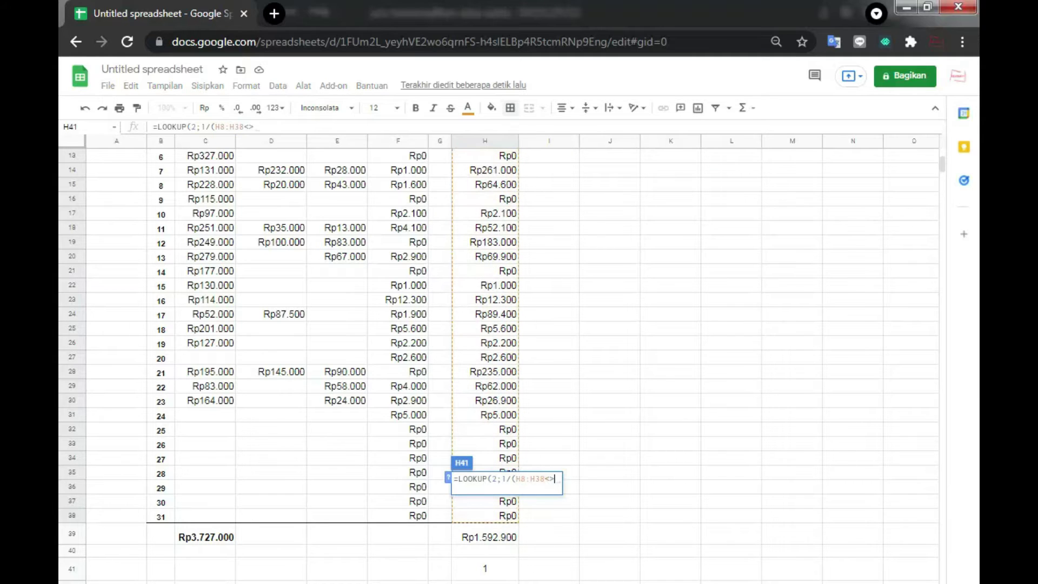
type("\"\"")
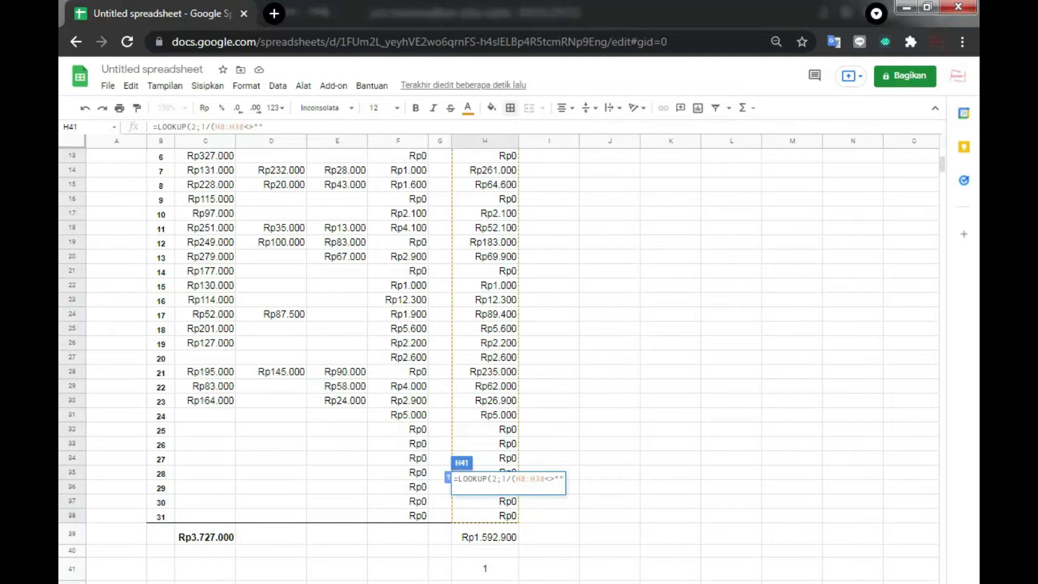
type(")")
key("BackSpace")
type(");")
Step: Add H8:H38 as the result range of the LOOKUP in H41 and commit the formula
scroll(487, 324, "up", 3)
left_click_drag(498, 224, 539, 522)
scroll(546, 526, "up", 2)
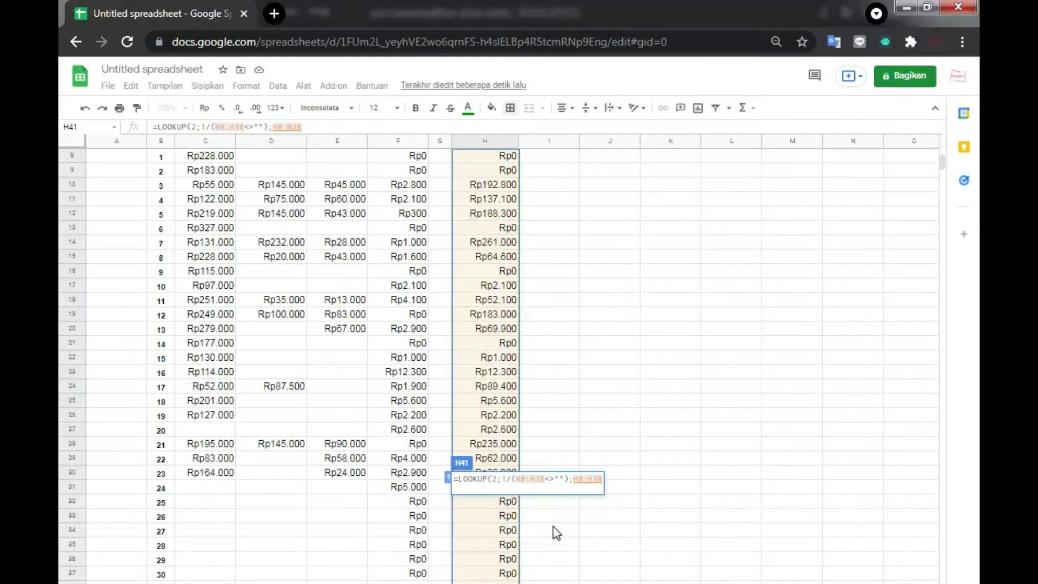
key("Return")
key("Up")
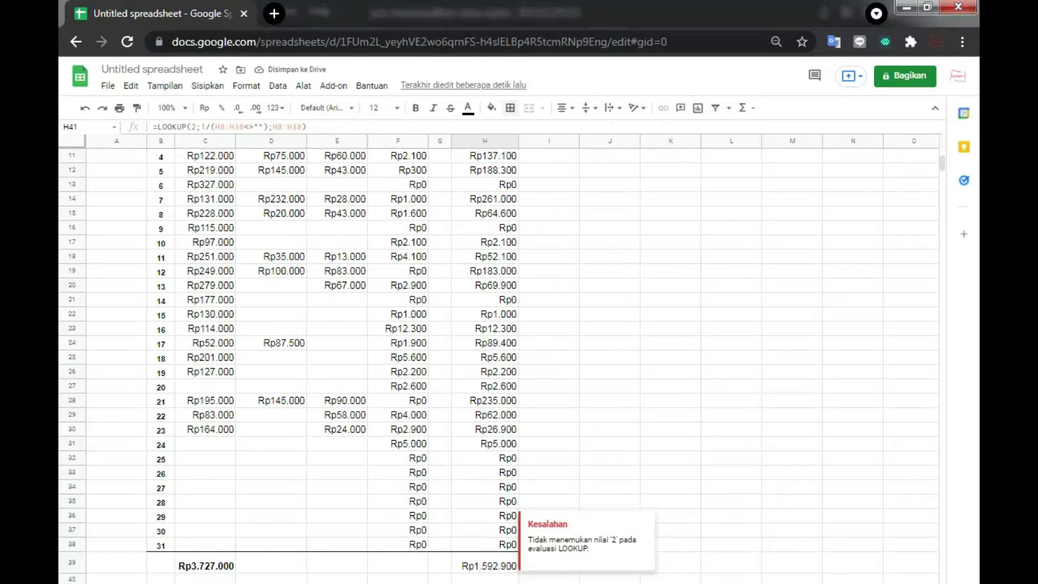
Step: Wrap the LOOKUP formula in H41 in ARRAYFORMULA
left_click(161, 126)
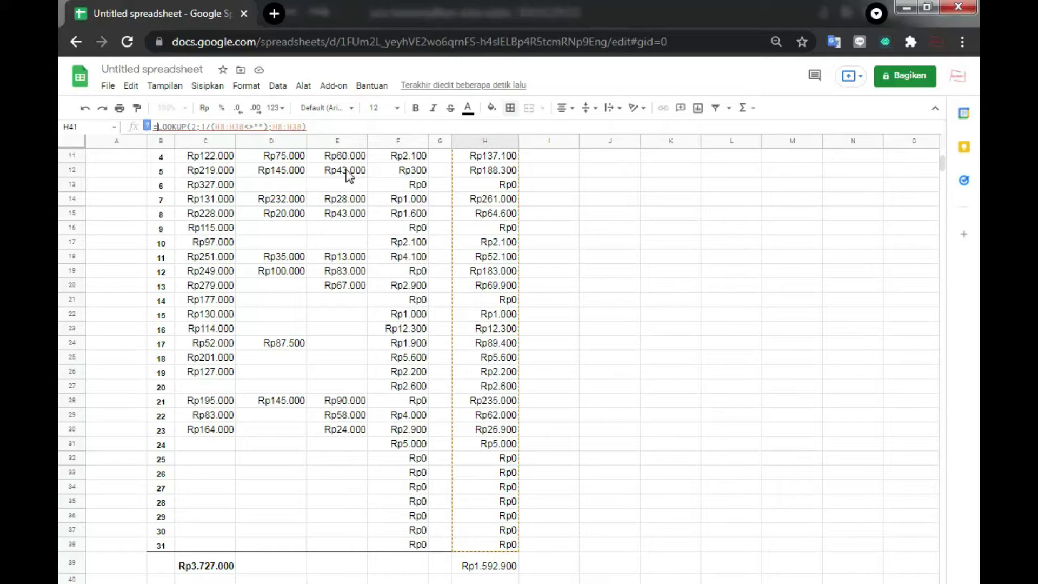
type("ARR")
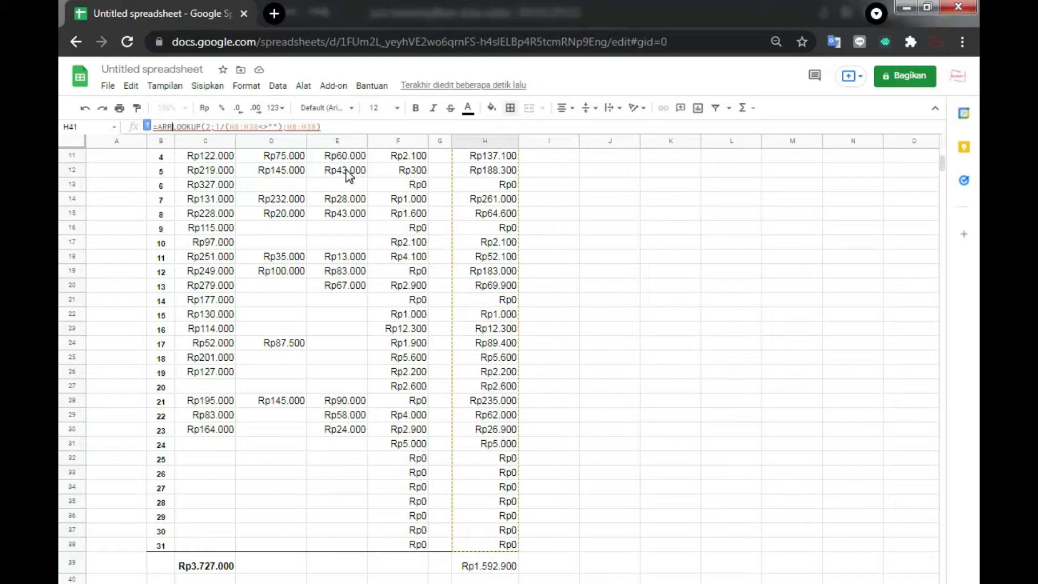
type("AY")
type("FORMULA")
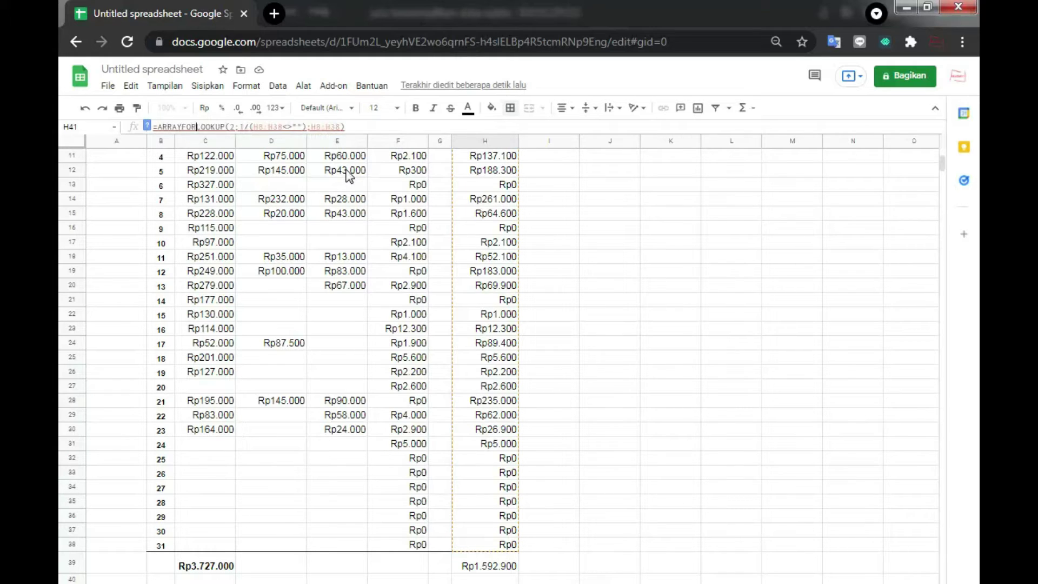
type("(")
key("Return")
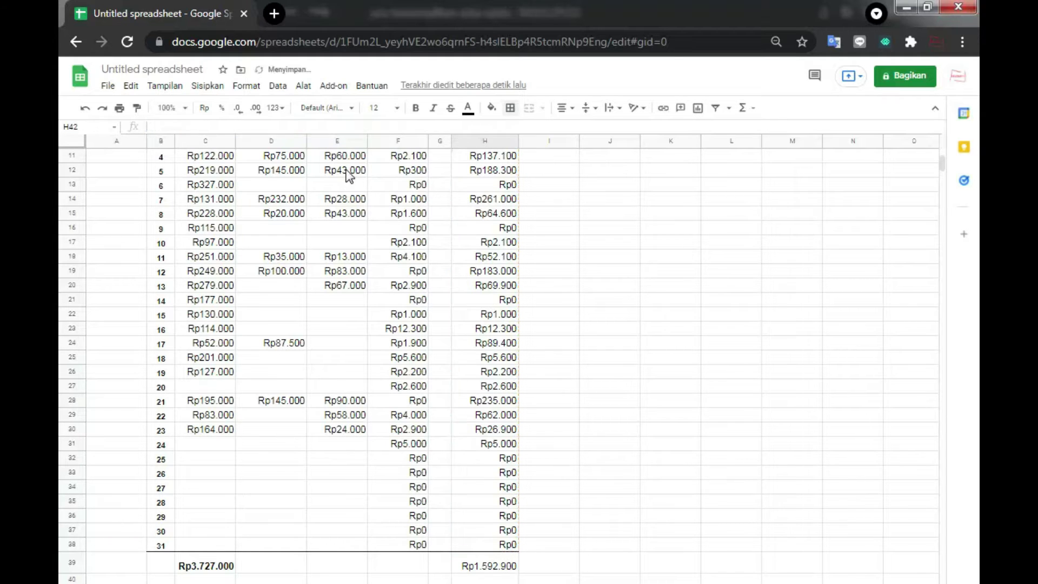
Step: Compare the ARRAYFORMULA result in H41 with the last entries of the Jumlah column
scroll(136, 184, "down", 3)
left_click(502, 459)
double_click(502, 459)
left_click(514, 394)
scroll(494, 432, "up", 2)
left_click(513, 387)
left_click(506, 474)
left_click(508, 374)
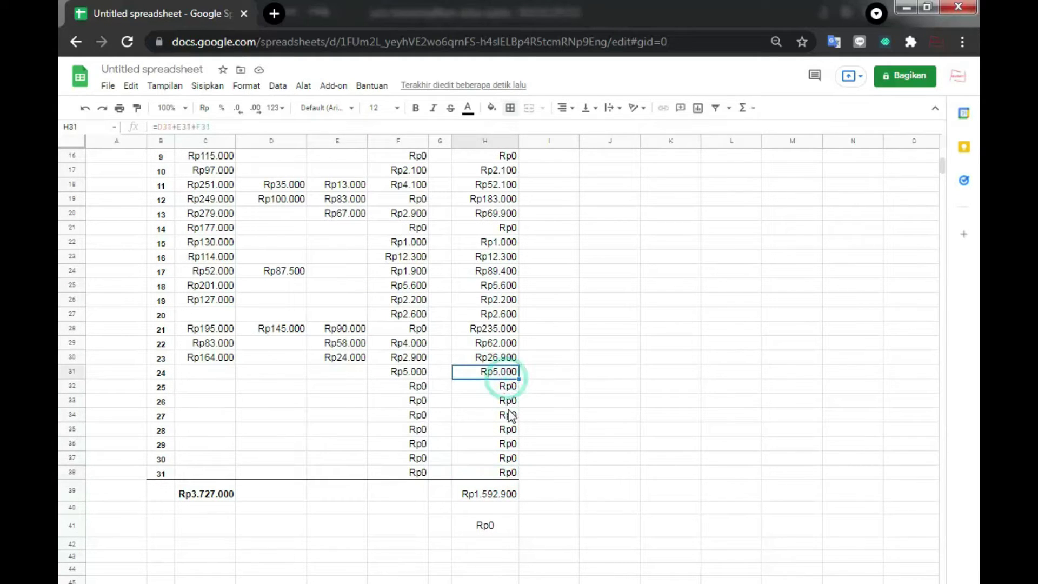
left_click(497, 470)
left_click(498, 531)
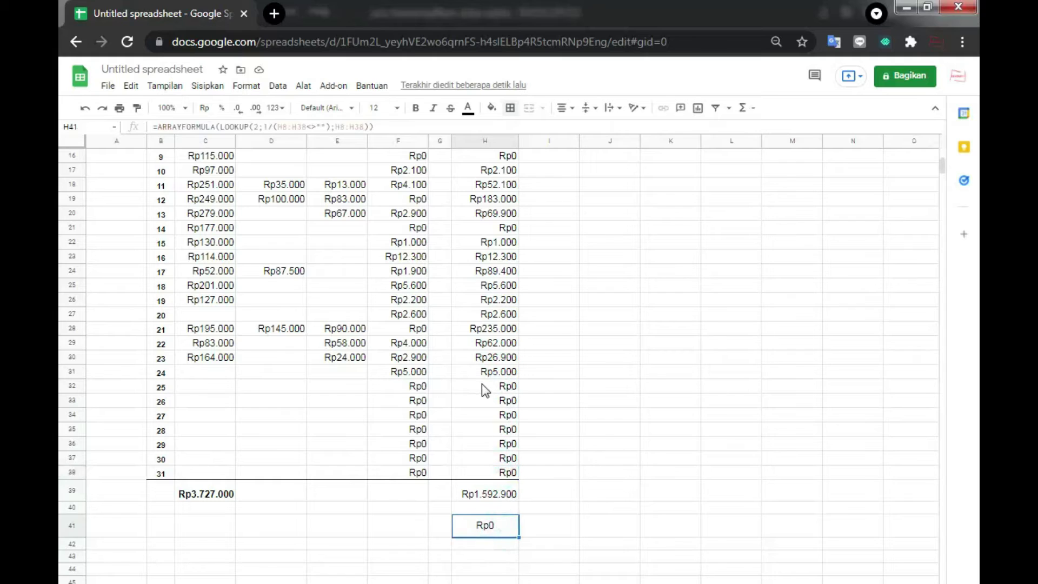
Step: Enter 15000 in F32 as the third DANA value for date 25
left_click(162, 373)
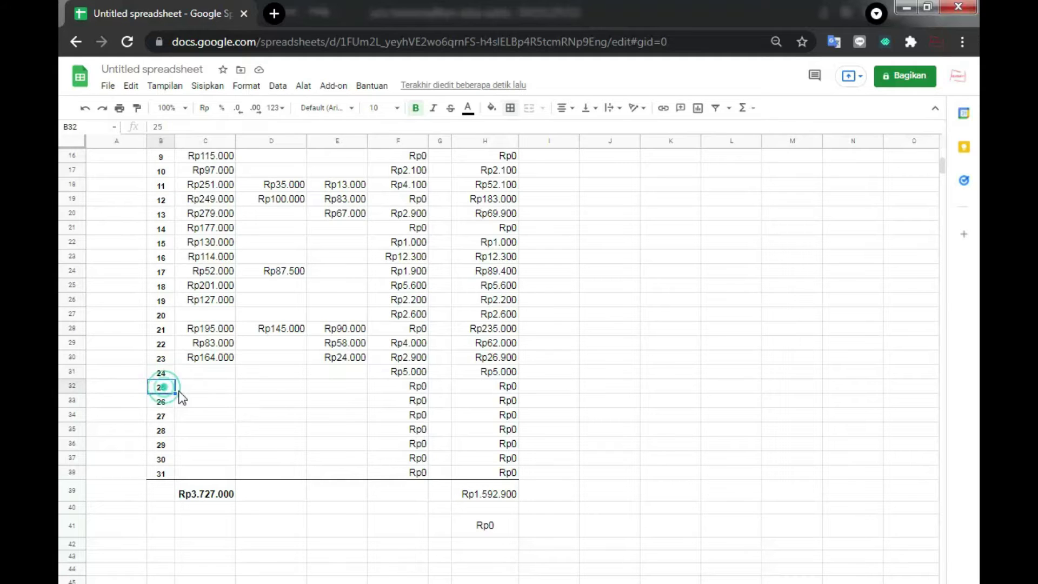
left_click(506, 432)
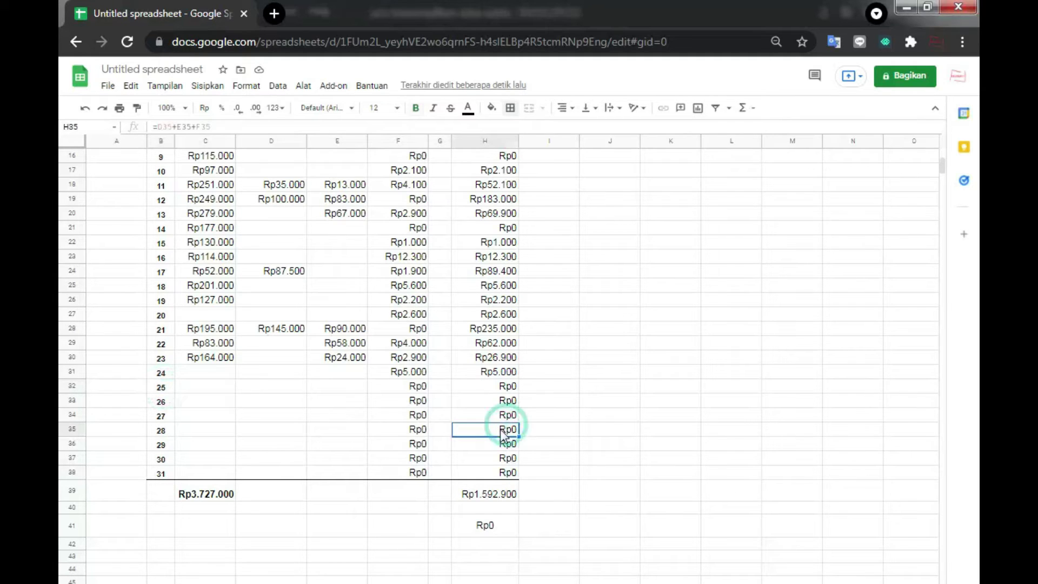
double_click(508, 386)
scroll(465, 406, "up", 1)
key("Escape")
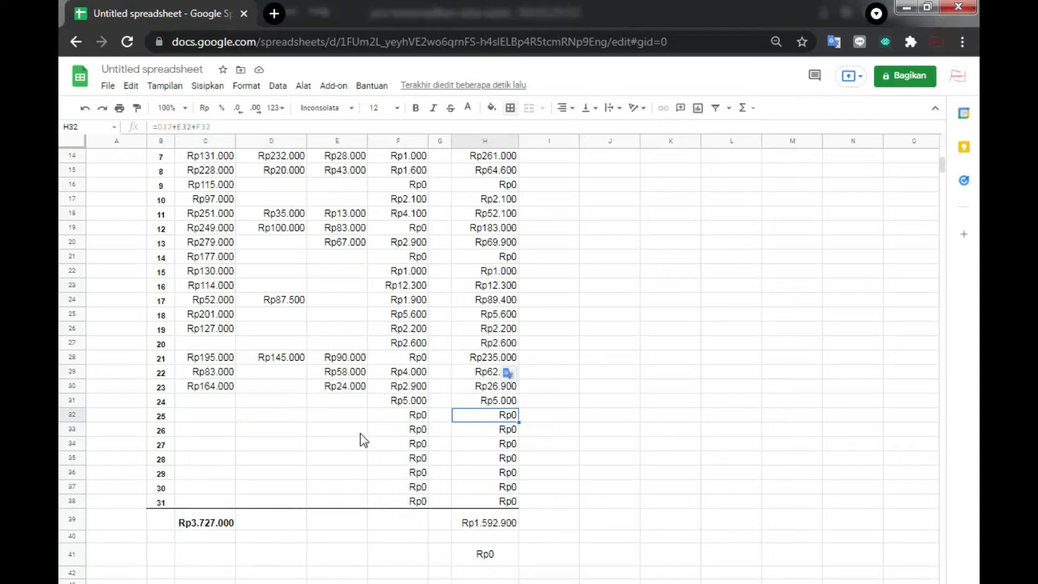
left_click(409, 420)
type("15000")
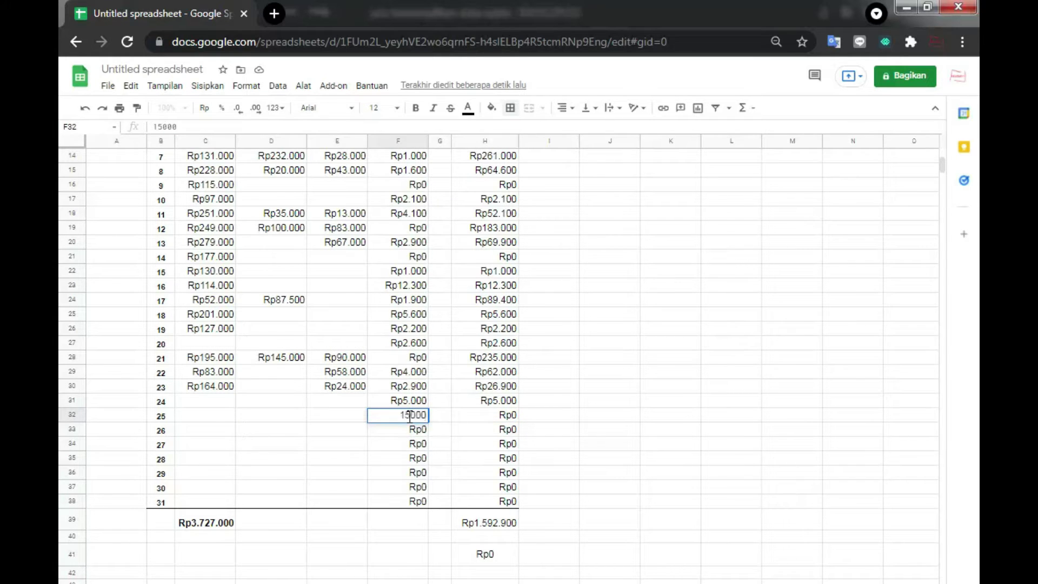
key("Return")
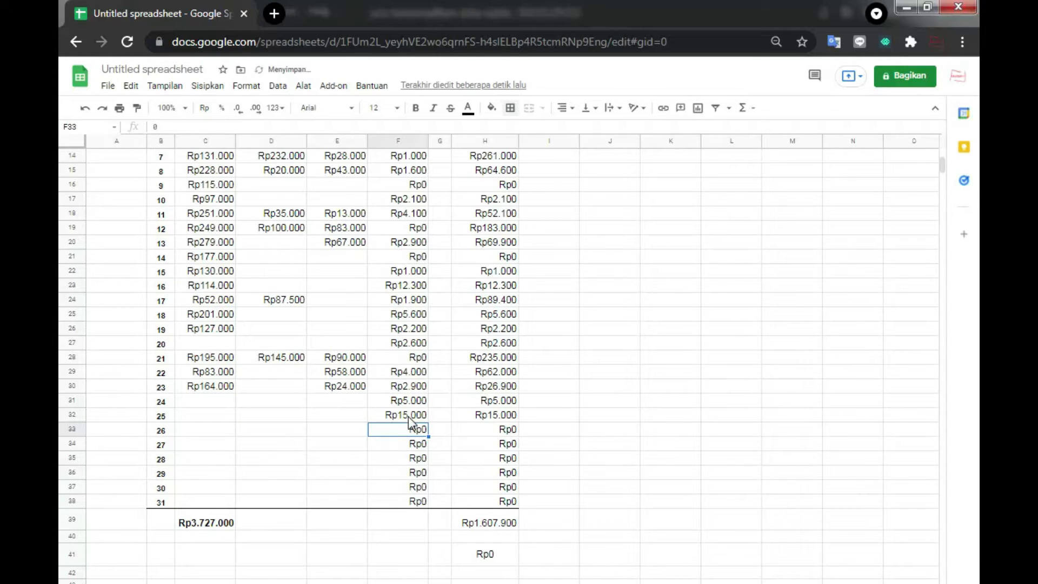
Step: Clear the Jumlah formulas in H32:H38 and check the lookup result in H41
left_click(489, 417)
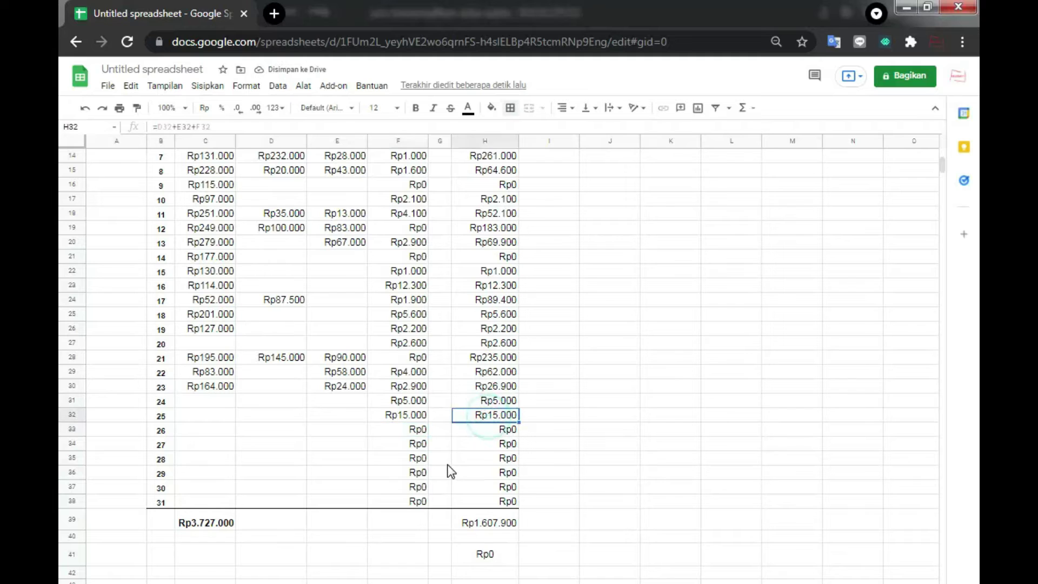
left_click(414, 417)
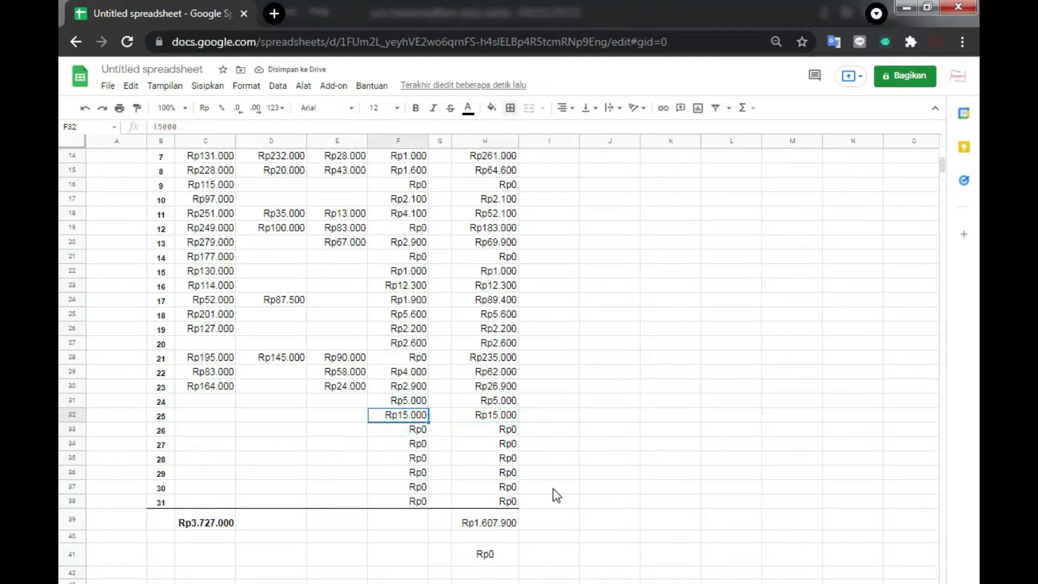
left_click(492, 418)
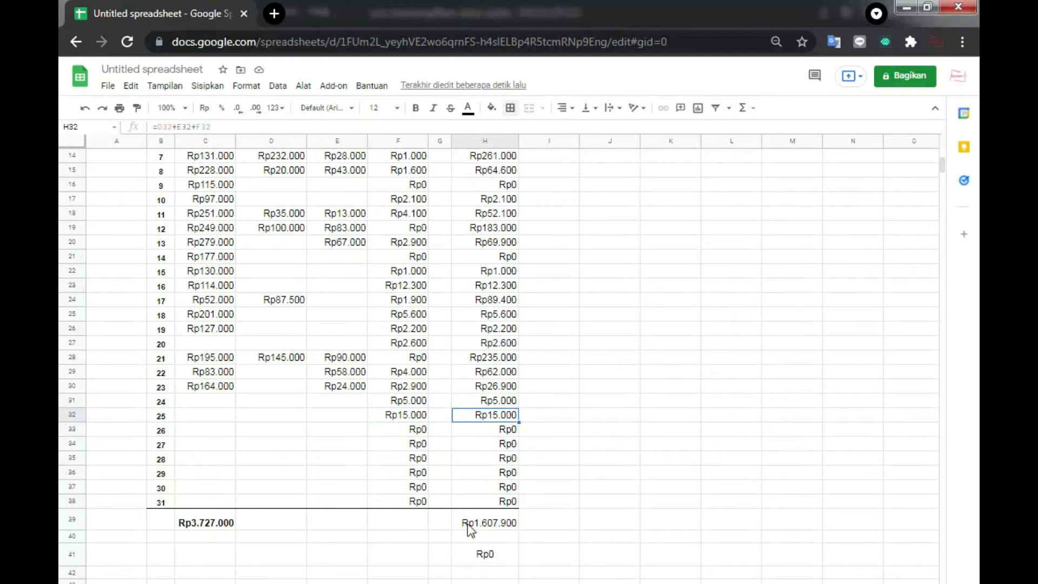
left_click_drag(509, 417, 516, 506)
key("Delete")
left_click(610, 500)
left_click(487, 552)
Step: Copy the Jumlah sum formula from H31 down into H32 and check H41
left_click(497, 404)
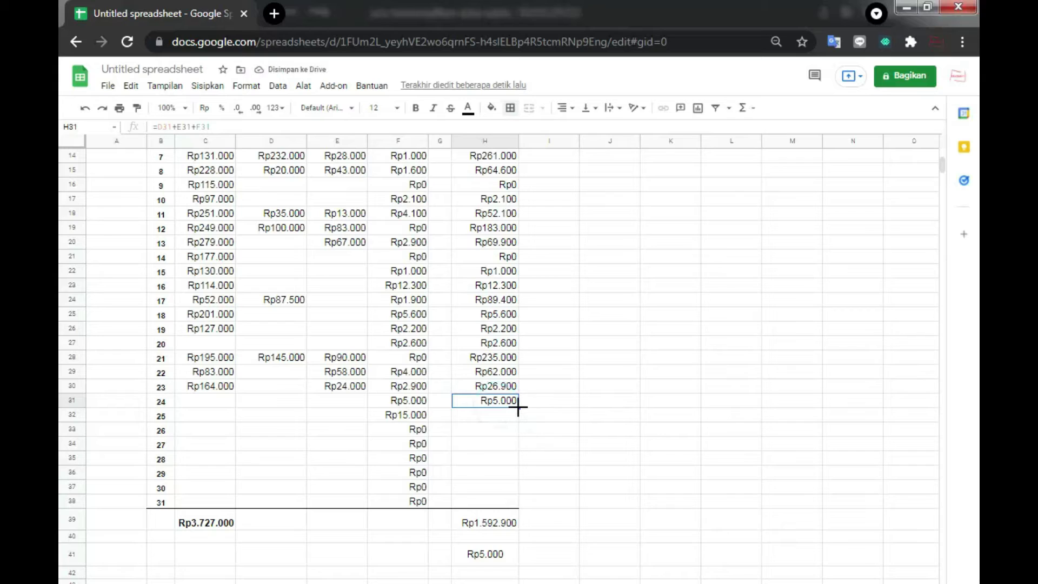
mouse_move(518, 407)
left_mouse_down()
mouse_move(529, 447)
mouse_move(517, 420)
left_mouse_up()
left_click(495, 559)
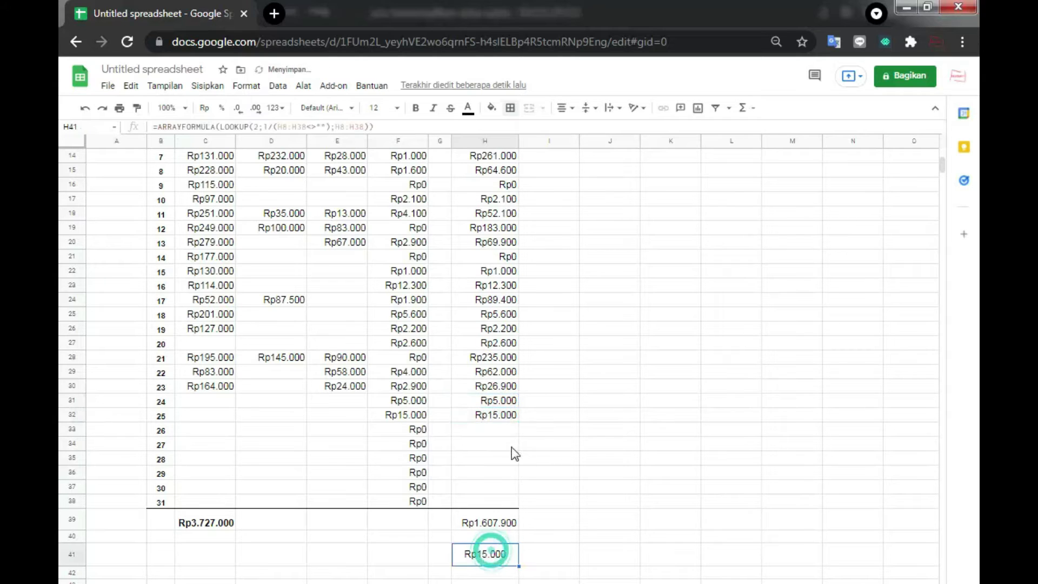
Step: Fill the Jumlah sum formula from H32 down through H38 and compare the last rows with H41
left_click(506, 415)
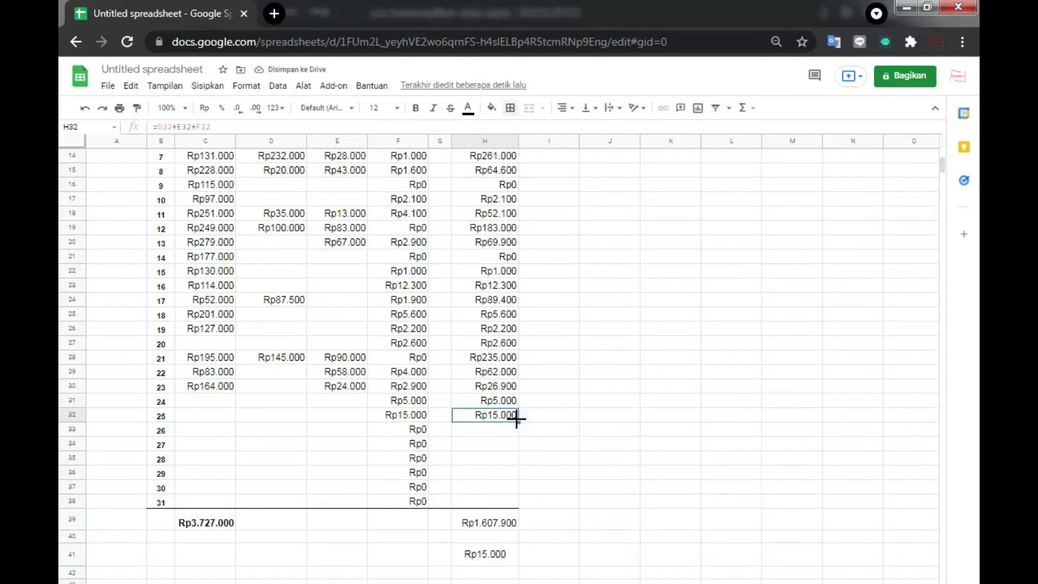
left_click_drag(516, 419, 516, 503)
left_click(552, 450)
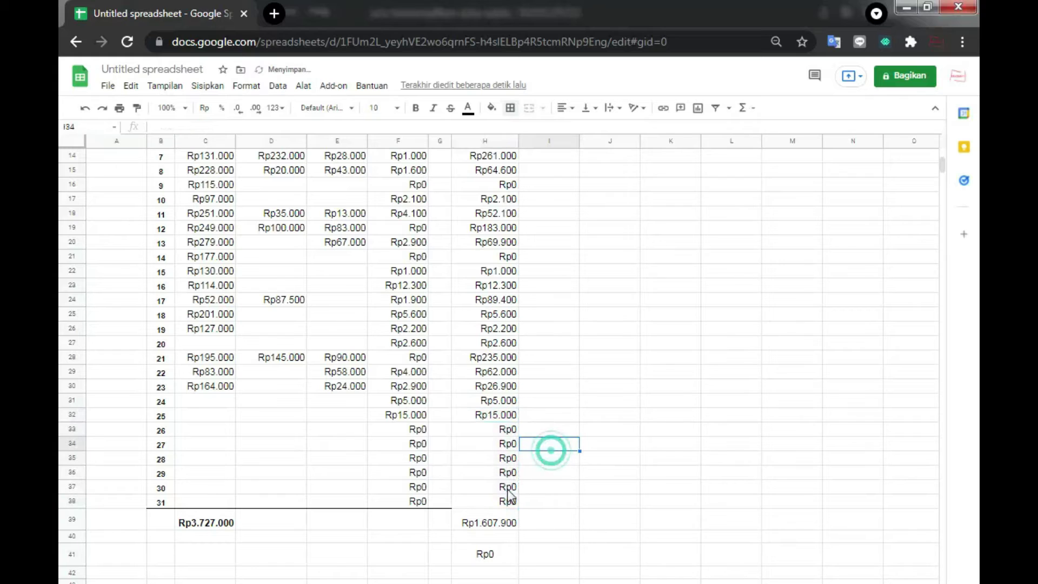
left_click(500, 556)
left_click(500, 488)
Step: Restore the bottom border on the last Jumlah cell, H38
left_click(503, 501)
left_click(510, 108)
left_click(543, 150)
left_click(556, 401)
left_click(486, 554)
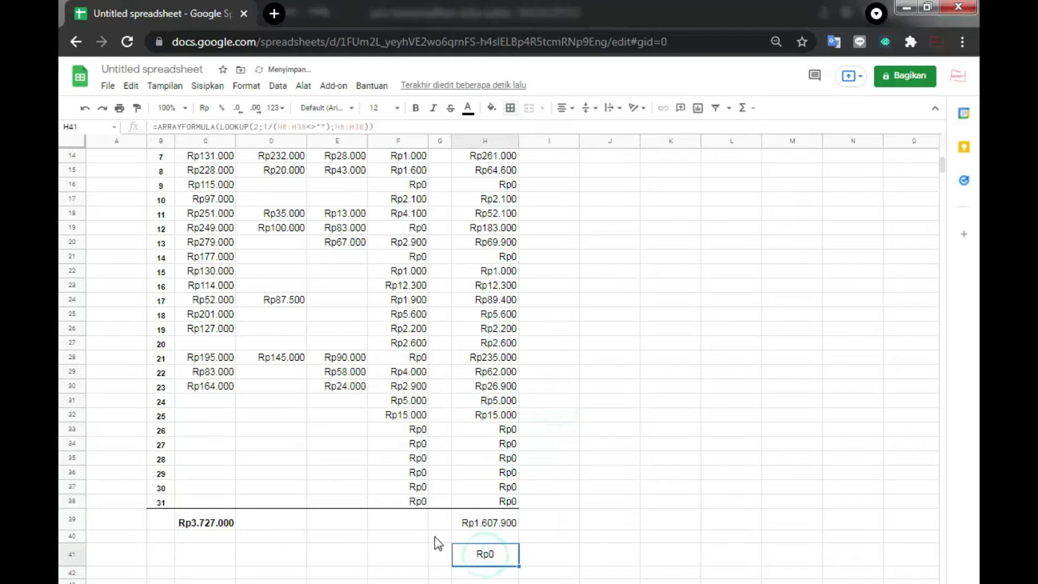
Step: Set F32 and F31 to 0 and check the last Jumlah cell, H38
left_click(408, 415)
type("0")
key("Return")
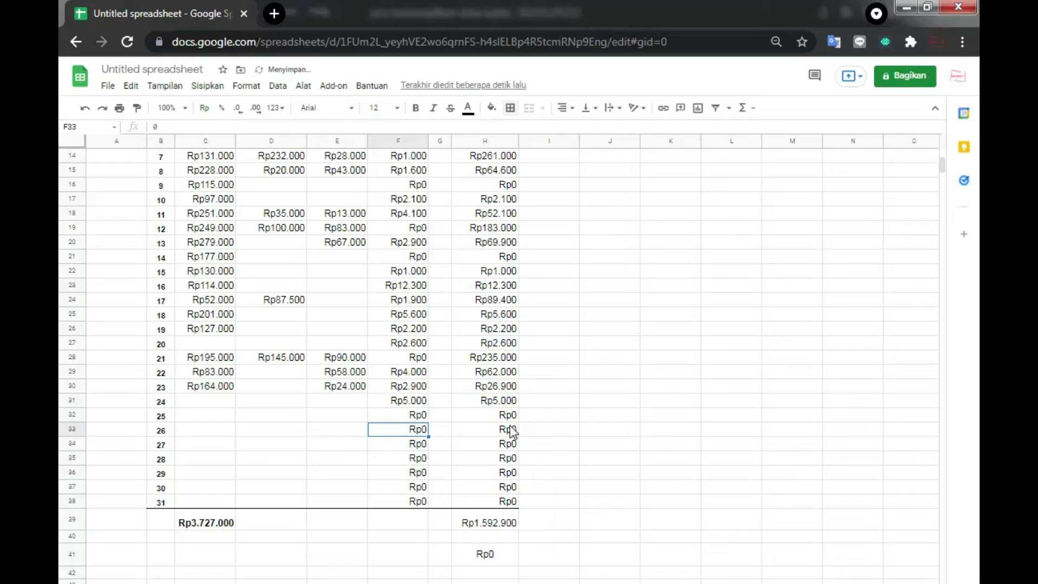
left_click(418, 405)
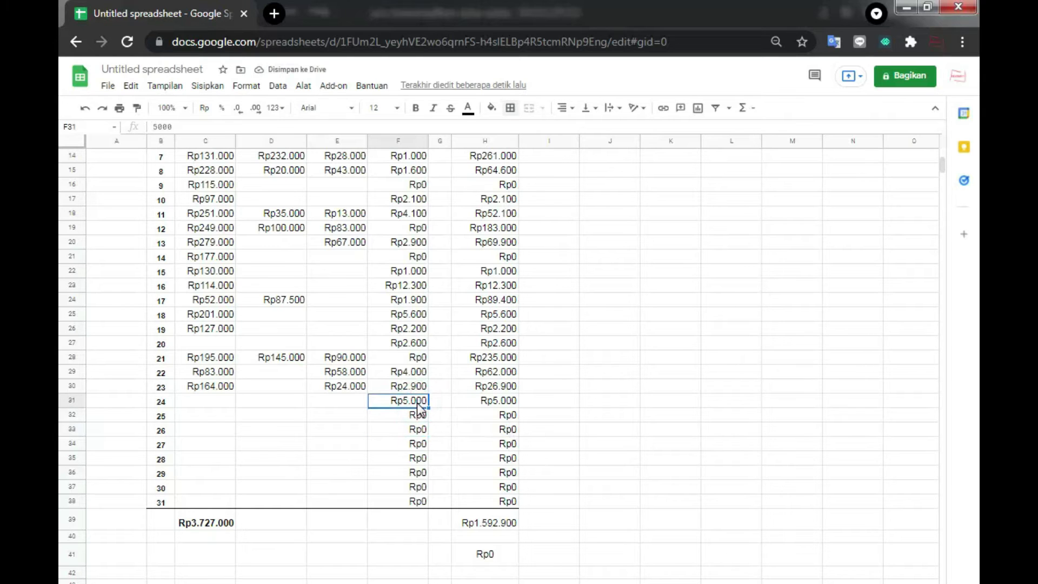
type("0")
key("Return")
left_click(516, 500)
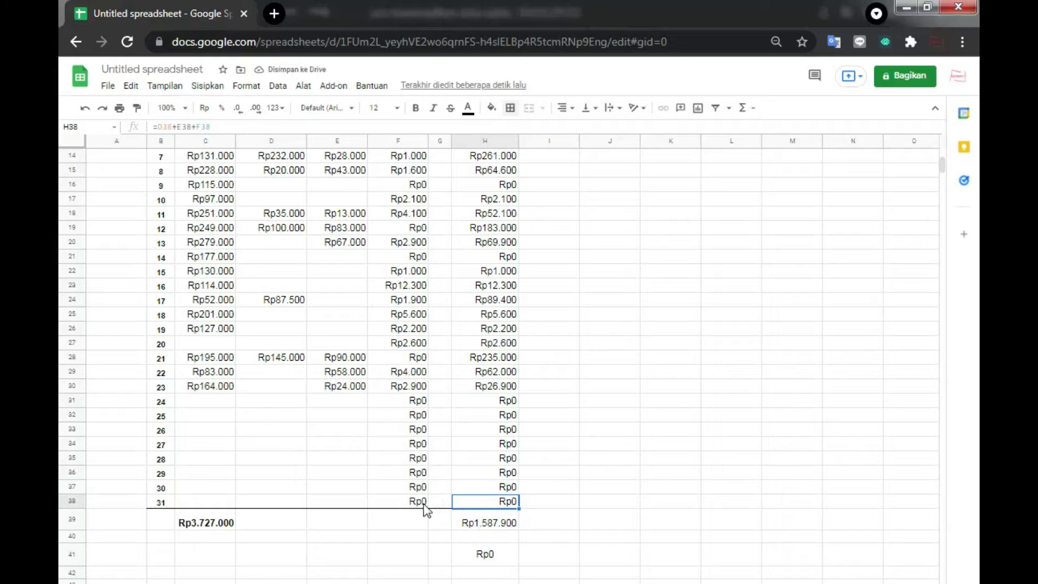
Step: Enter 10 in F31 as the DANA value for date 24
left_click(424, 404)
type("10")
key("Return")
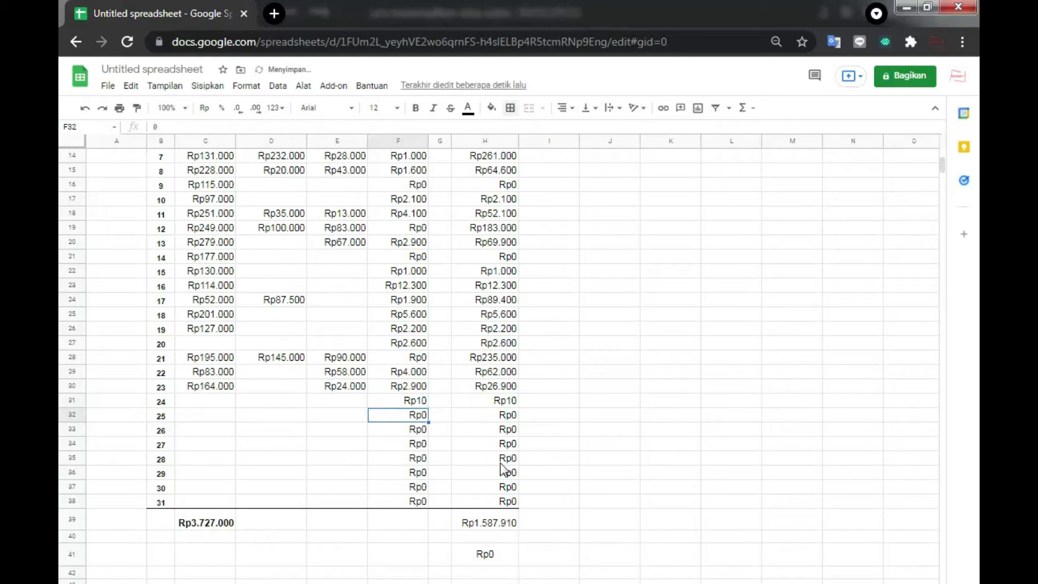
Step: Compare the lookup result in H41 with the last nonzero Jumlah entry in H31 and the zero rows below it
left_click(500, 401)
left_click(417, 403)
left_click(508, 500)
left_click(419, 401)
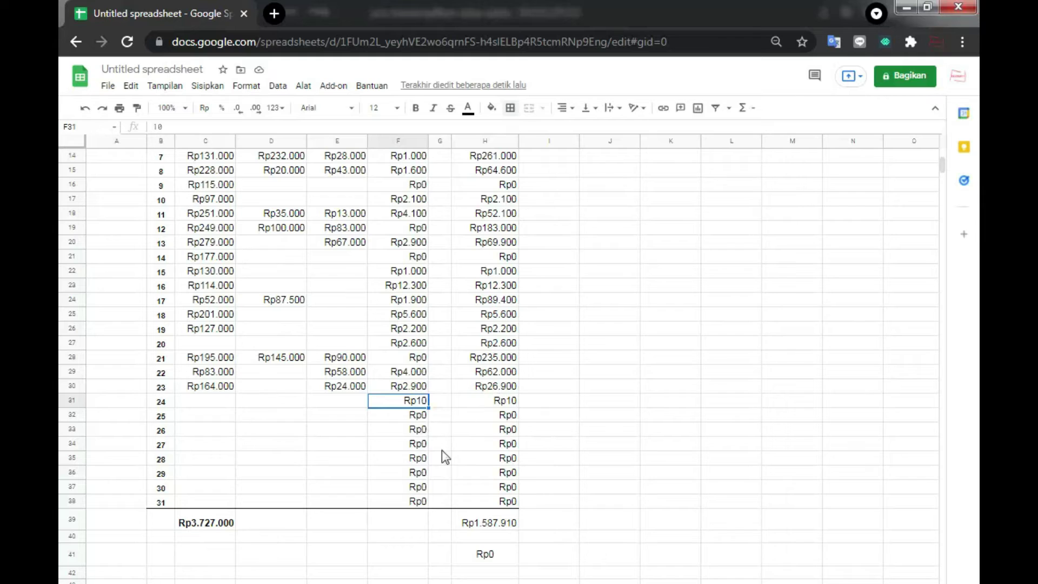
left_click(500, 557)
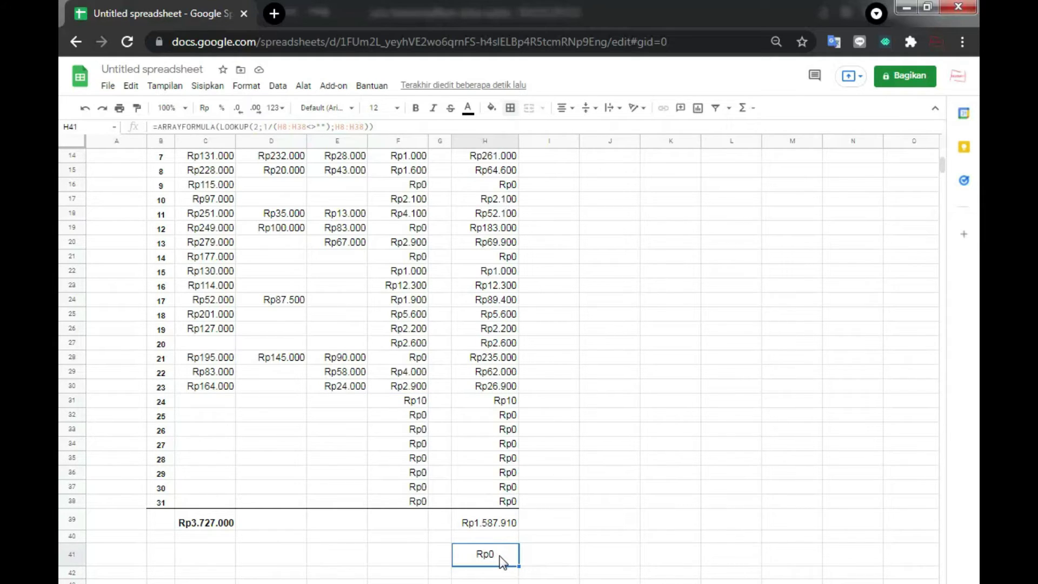
left_click(513, 488)
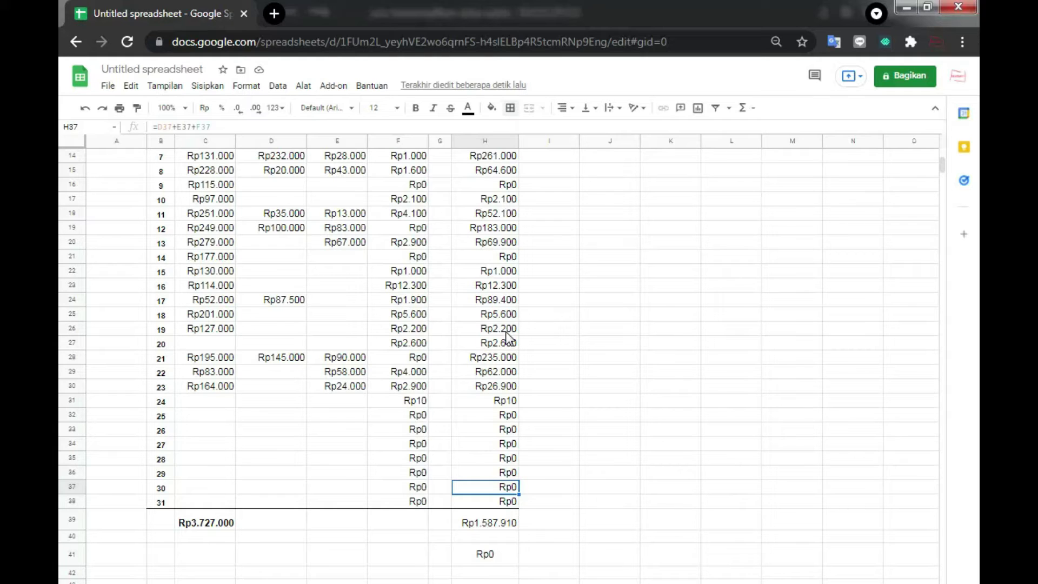
left_click(499, 404)
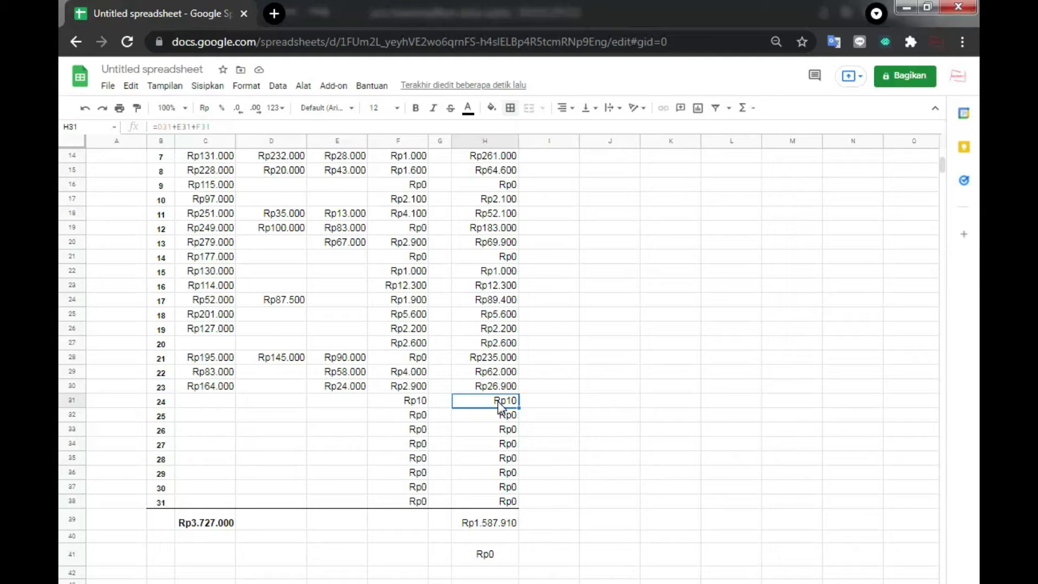
left_click(508, 557)
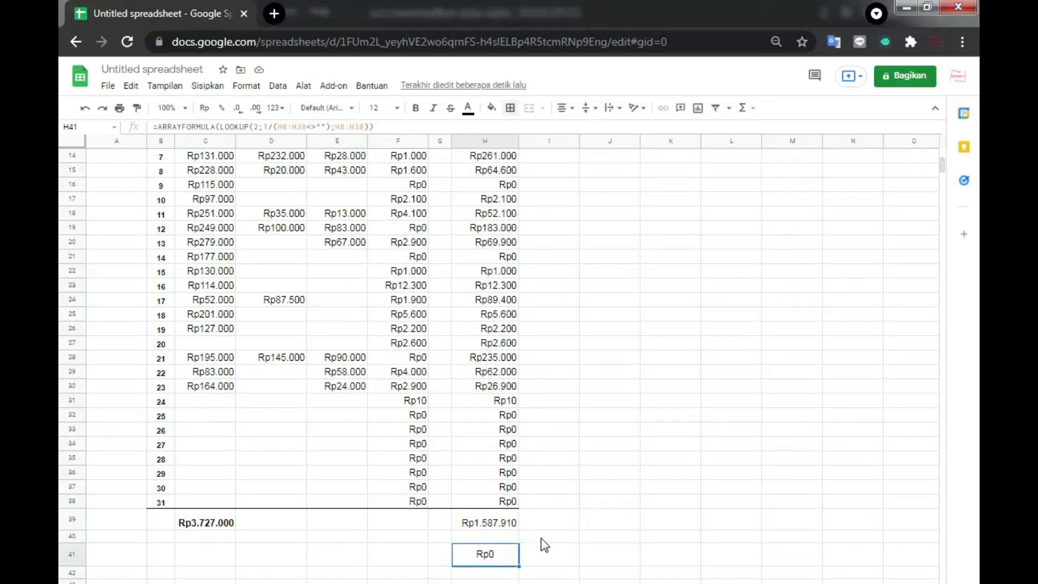
left_click(490, 554)
left_click(491, 557)
left_click(498, 400)
left_click(500, 443)
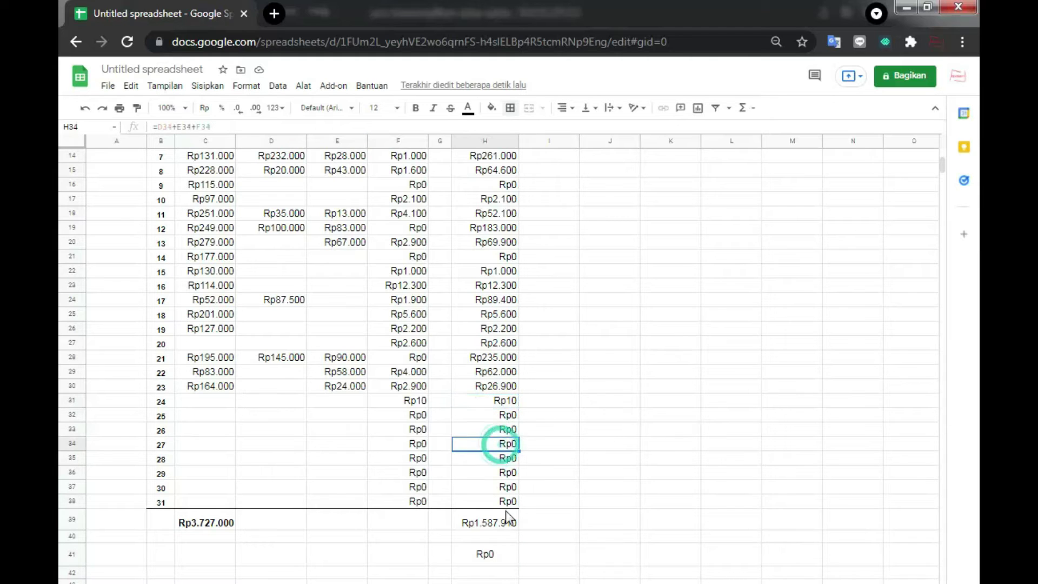
left_click(494, 411)
left_click(501, 458)
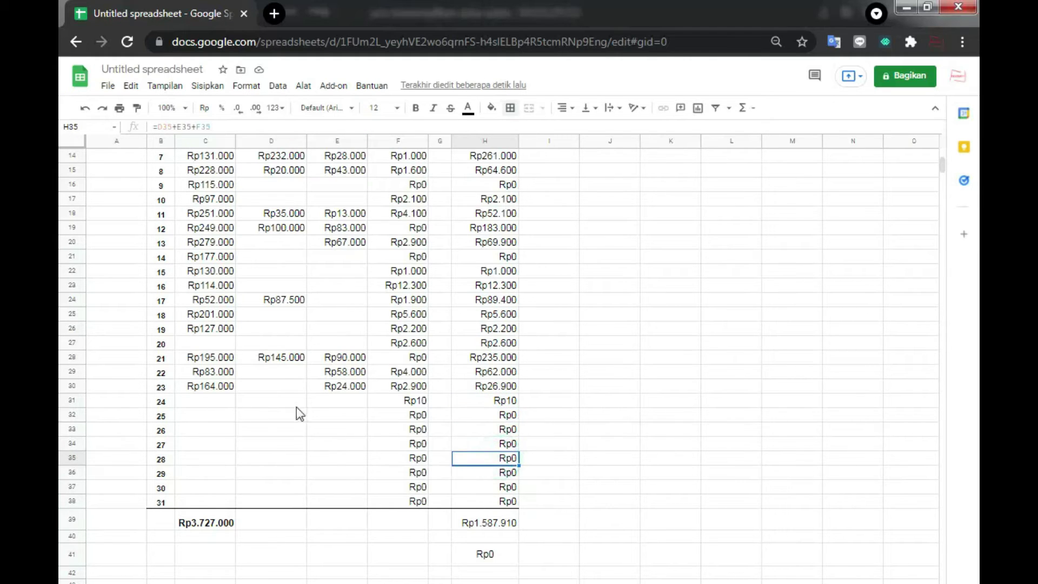
Step: Remove the <>"" condition from the formula in H41 so that its search array is 1/(H8:H38)
left_click(505, 558)
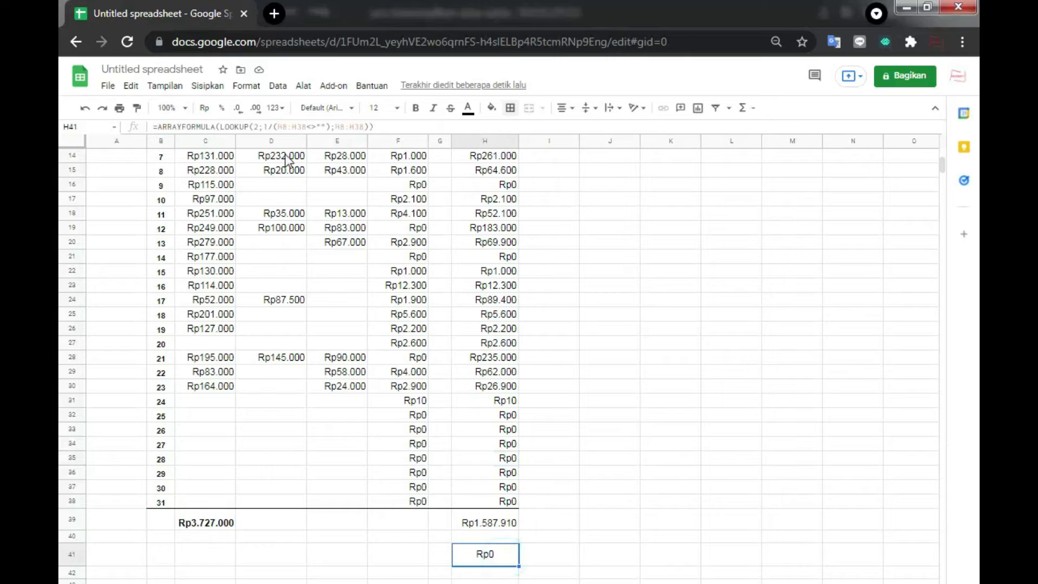
left_click(326, 128)
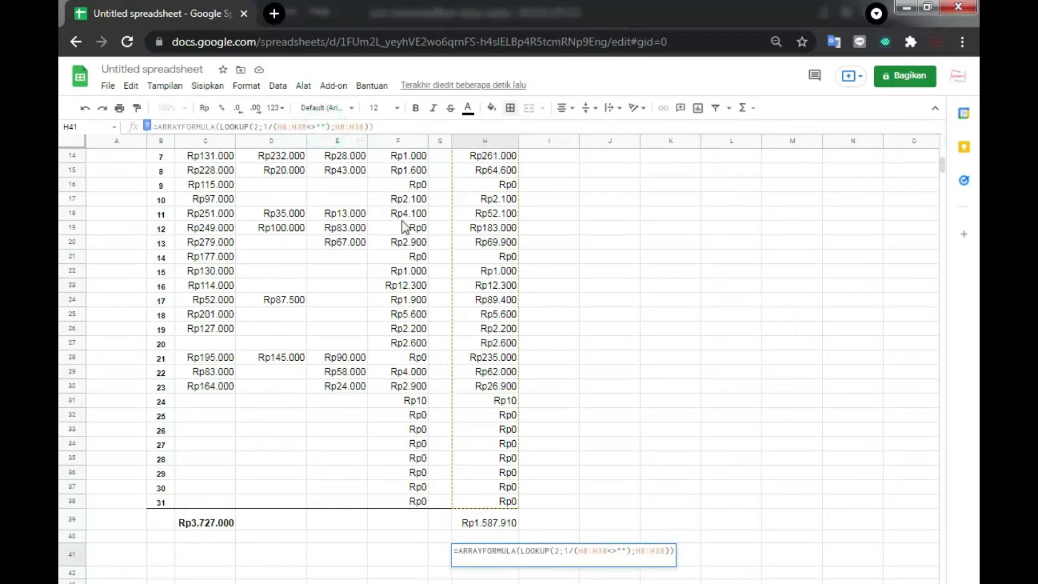
key("BackSpace")
key("BackSpace")
key("BackSpace")
key("BackSpace")
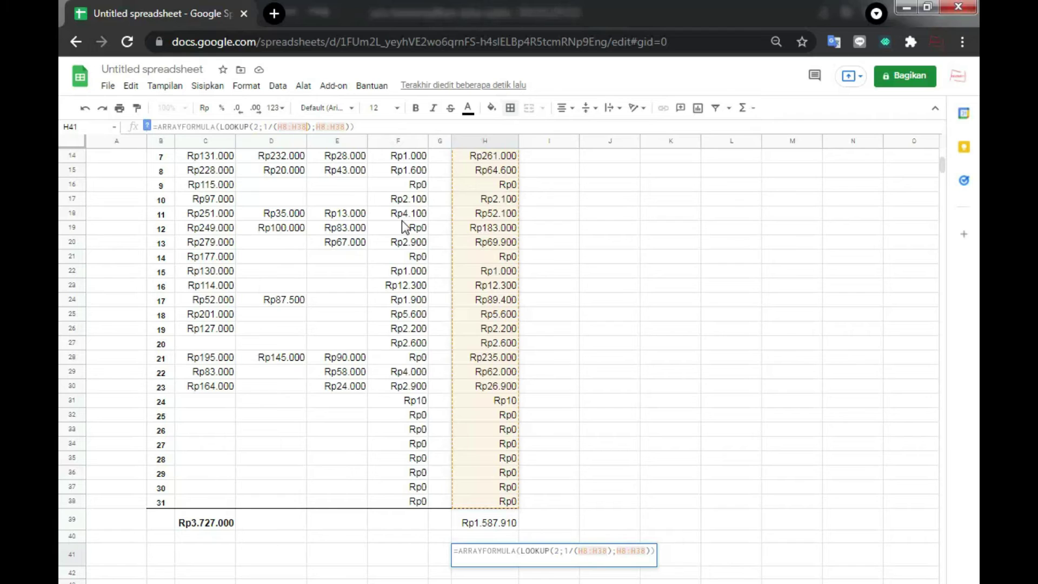
key("Return")
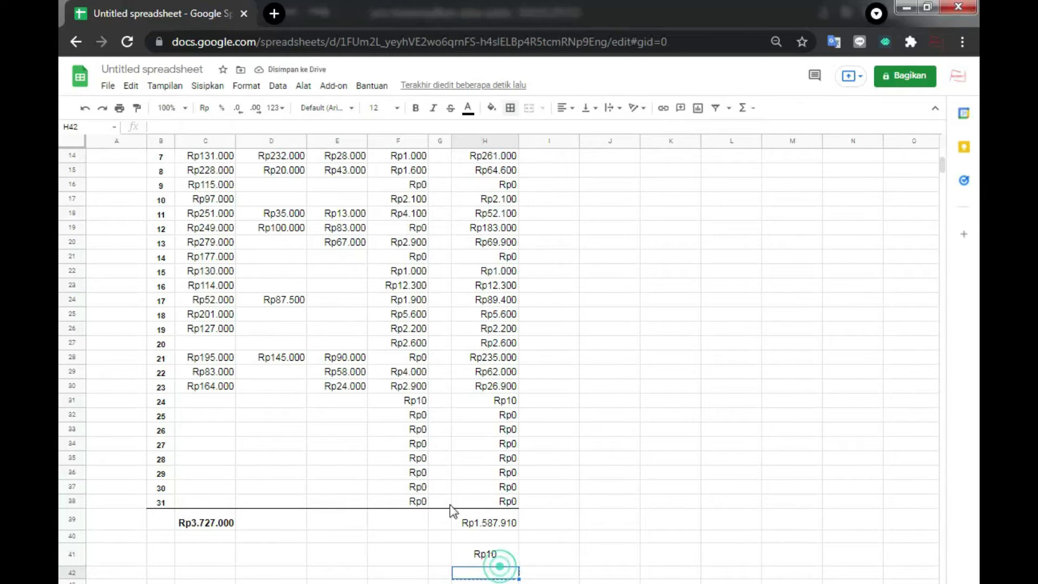
Step: Set F31 to 0 and compare the lookup result in H41 with the Jumlah entry in H30
left_click_drag(419, 416, 420, 405)
left_click(417, 400)
left_click(414, 432)
key("Up")
key("Up")
type("0")
key("Return")
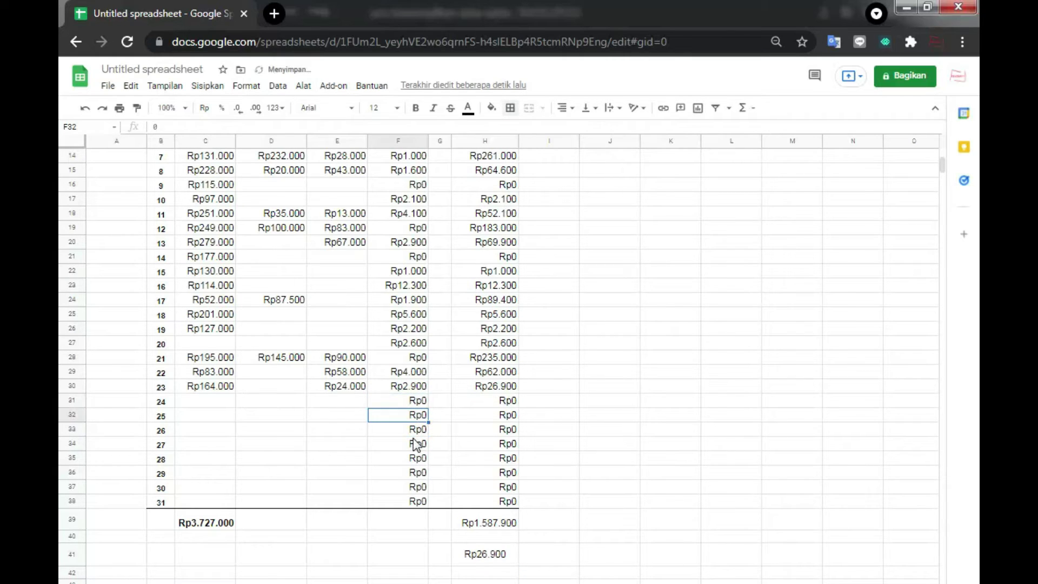
left_click(497, 389)
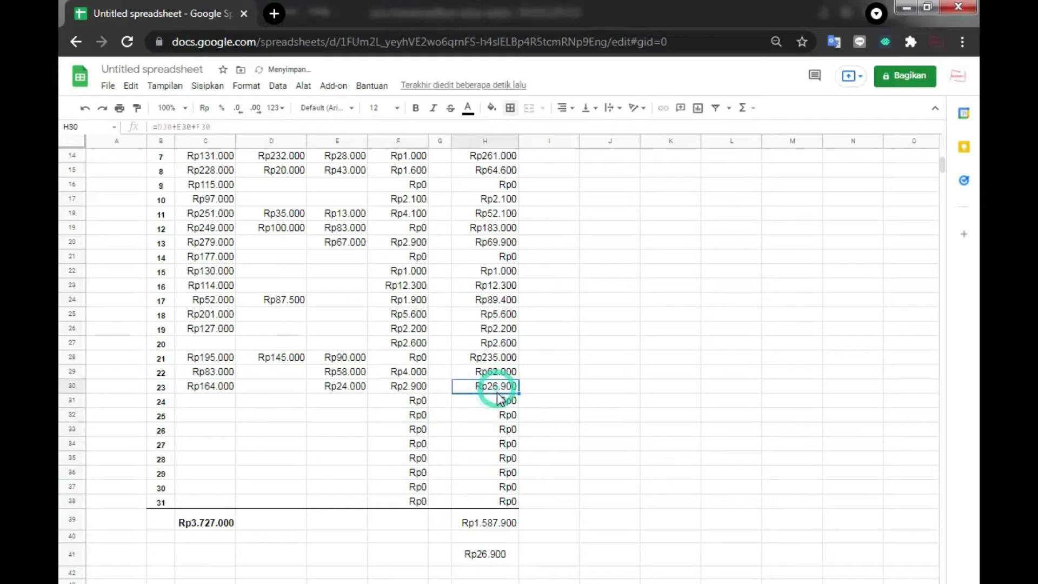
left_click(410, 388)
Step: Test the lookup by entering 1000 in F32 and 2000 in F35, and check the result in H41
left_click(415, 419)
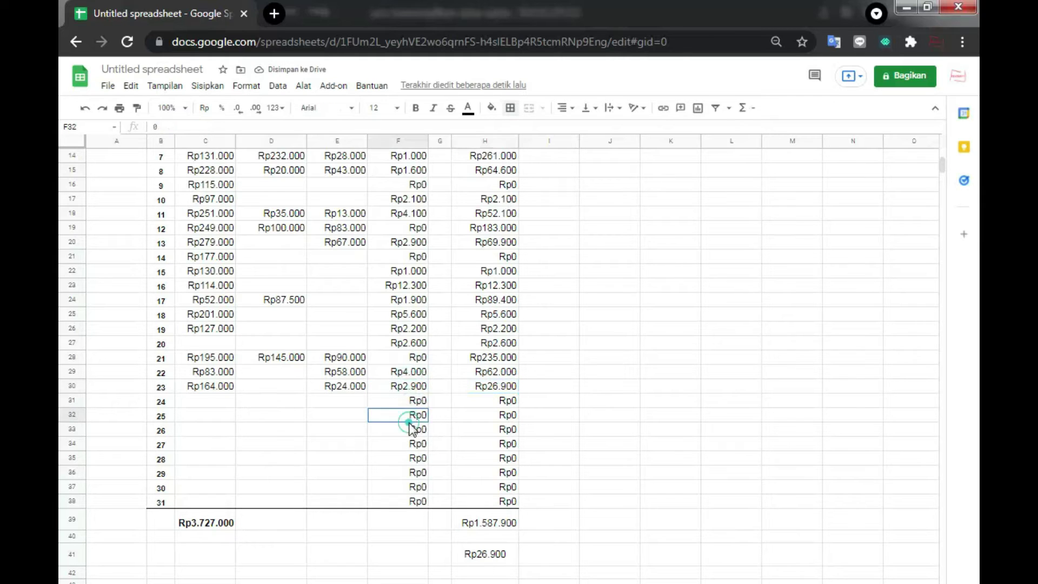
type("1")
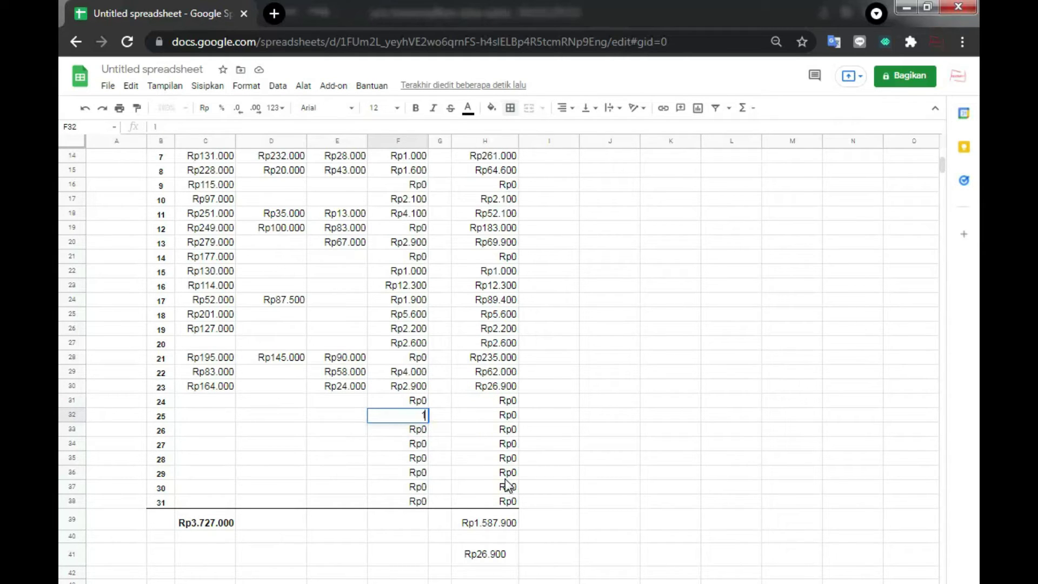
key("Return")
key("Down")
key("Down")
type("2000")
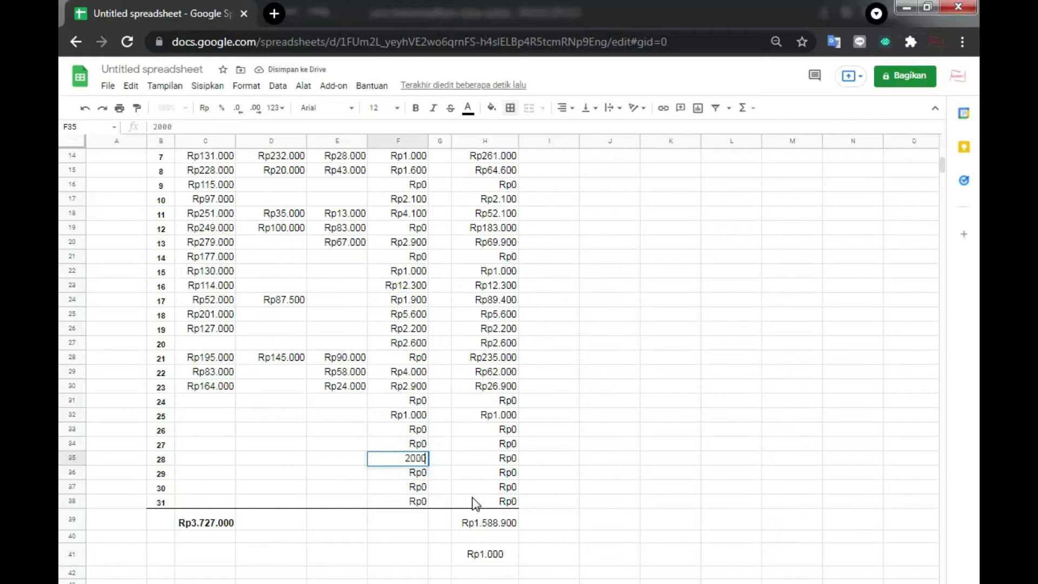
key("Return")
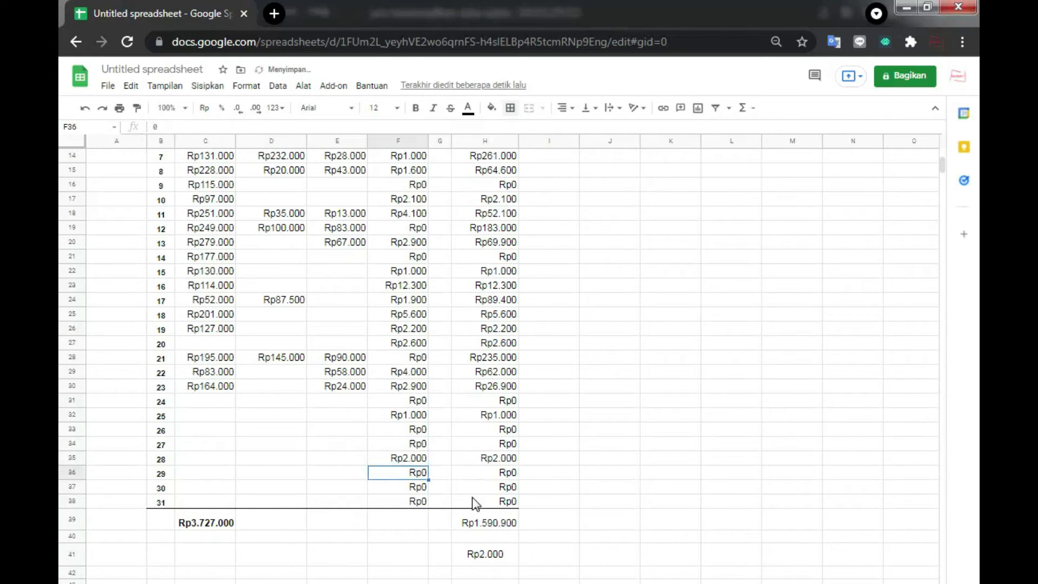
left_click(488, 563)
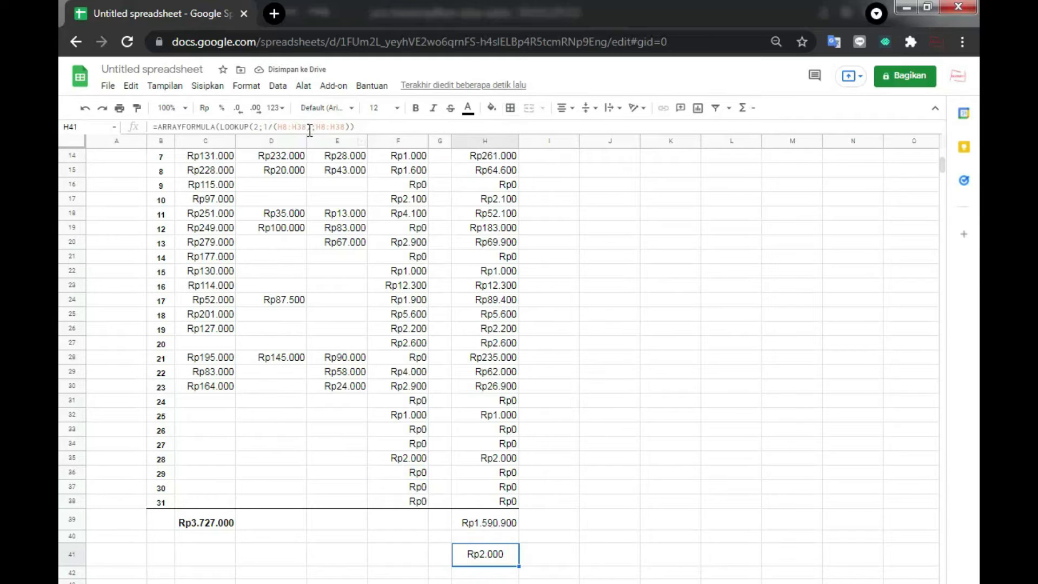
Step: Reset the test entries in F35 and F32 to 0
left_click(312, 128)
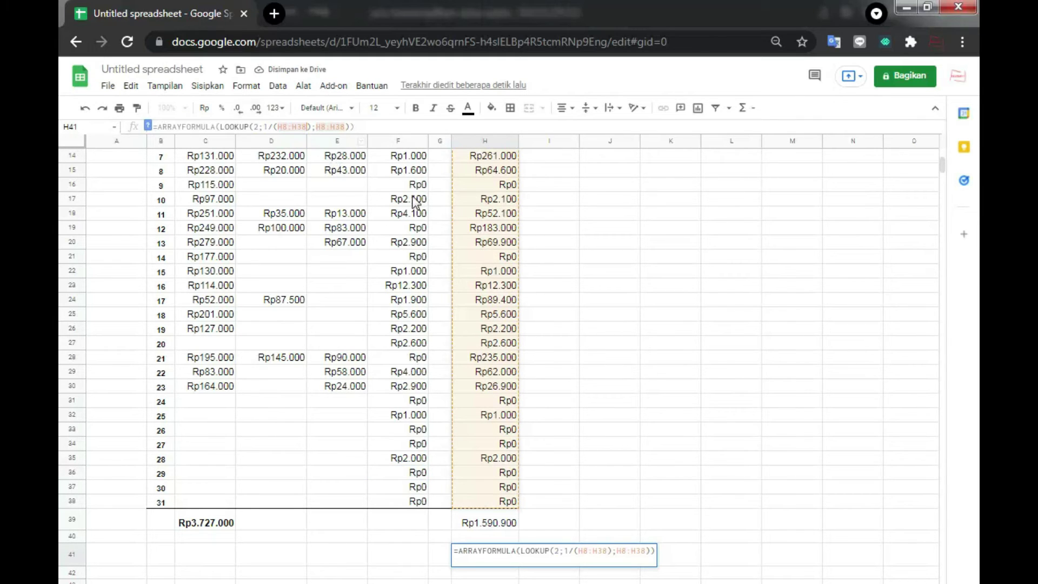
left_click(412, 457)
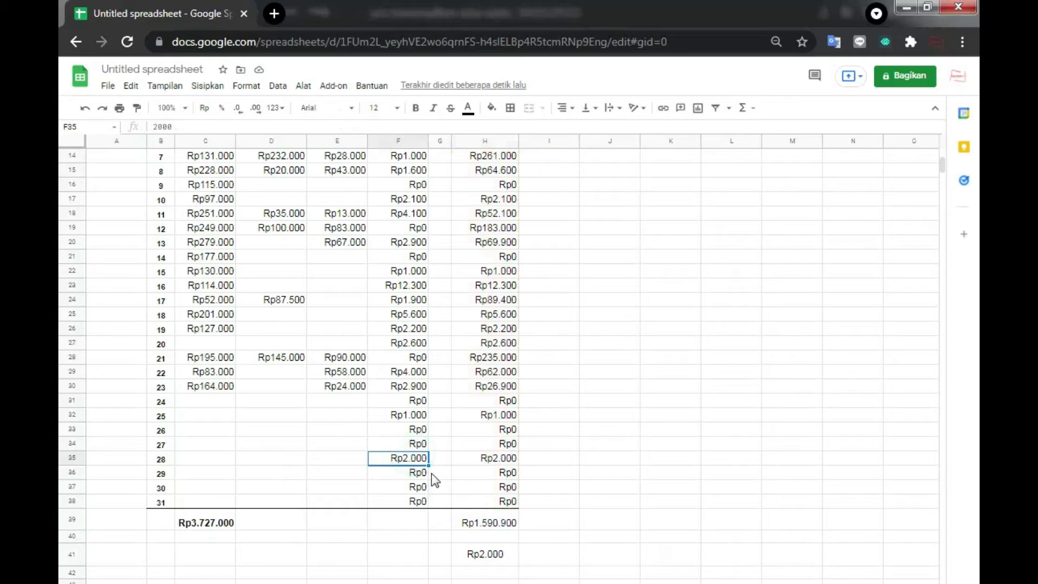
key("Delete")
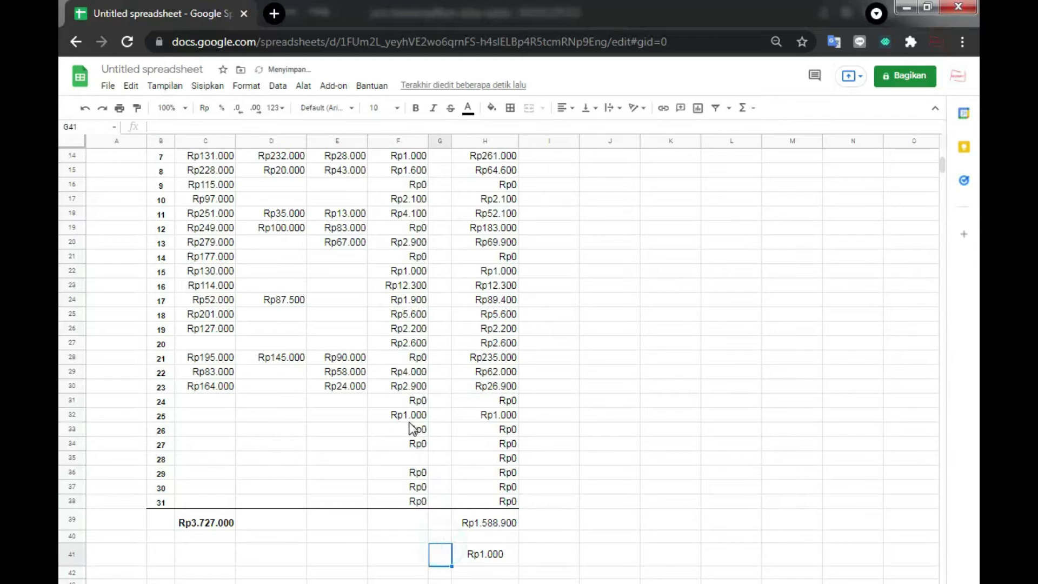
left_click(413, 421)
type("0")
key("Return")
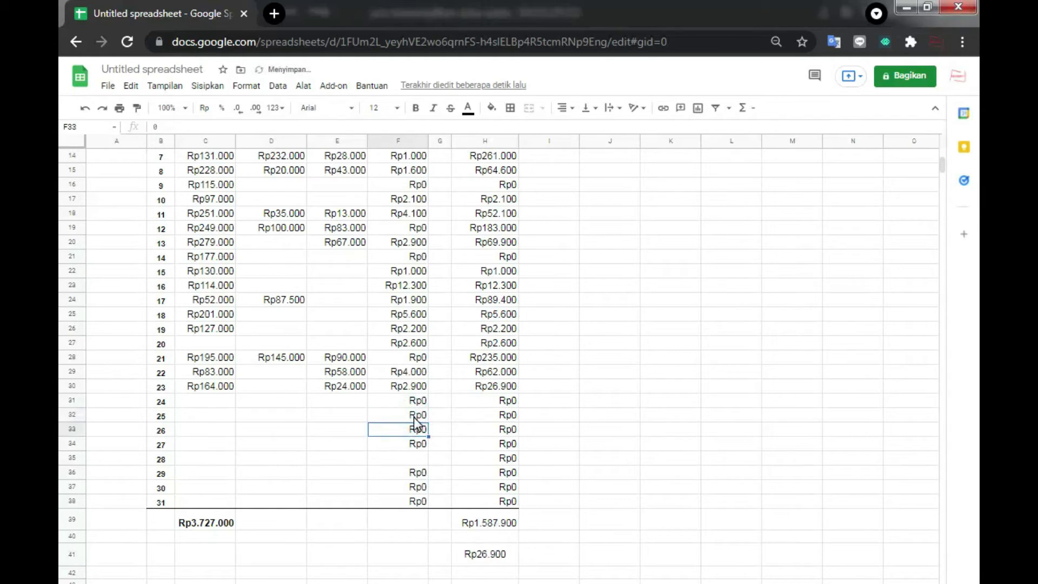
left_click(407, 453)
type("0")
key("Return")
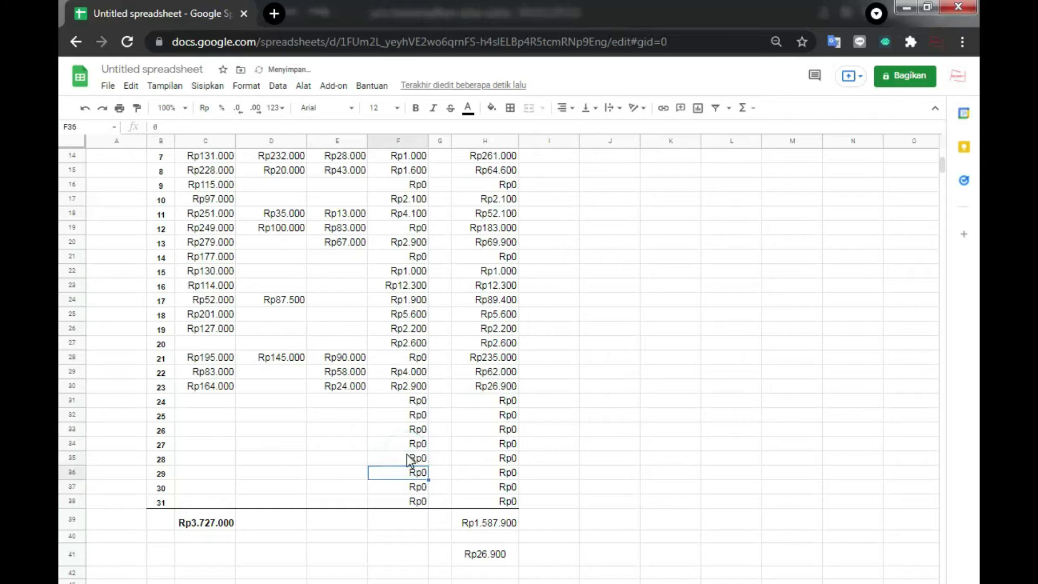
Step: Examine the zero entries in the Jumlah column between H8 and H38
left_click(508, 488)
left_click(425, 473)
left_click(547, 475)
scroll(549, 484, "up", 4)
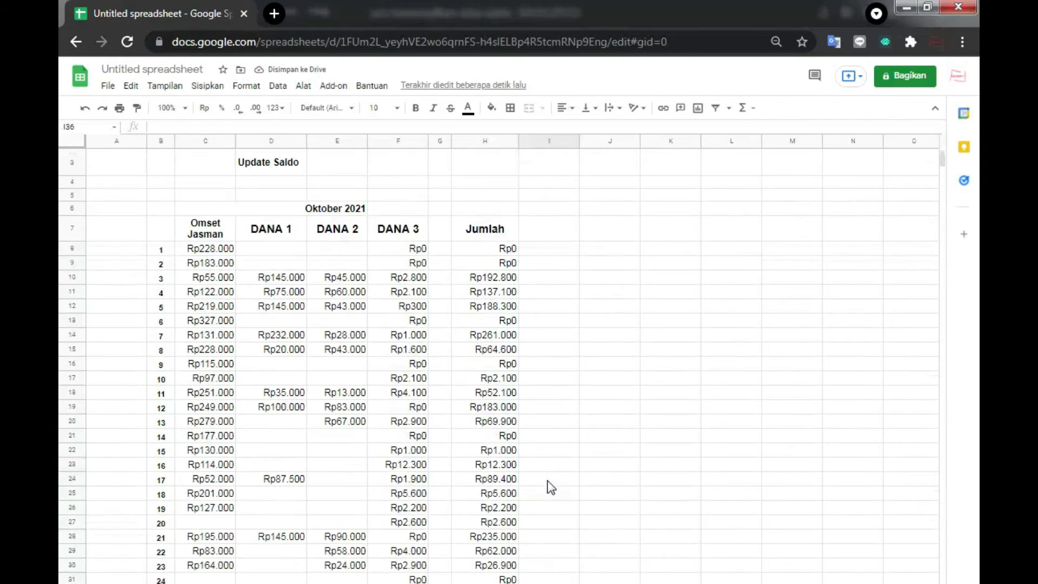
scroll(502, 391, "down", 2)
scroll(508, 391, "up", 3)
left_click(505, 287)
left_click(513, 274)
left_click(505, 346)
left_click(506, 389)
scroll(501, 476, "down", 3)
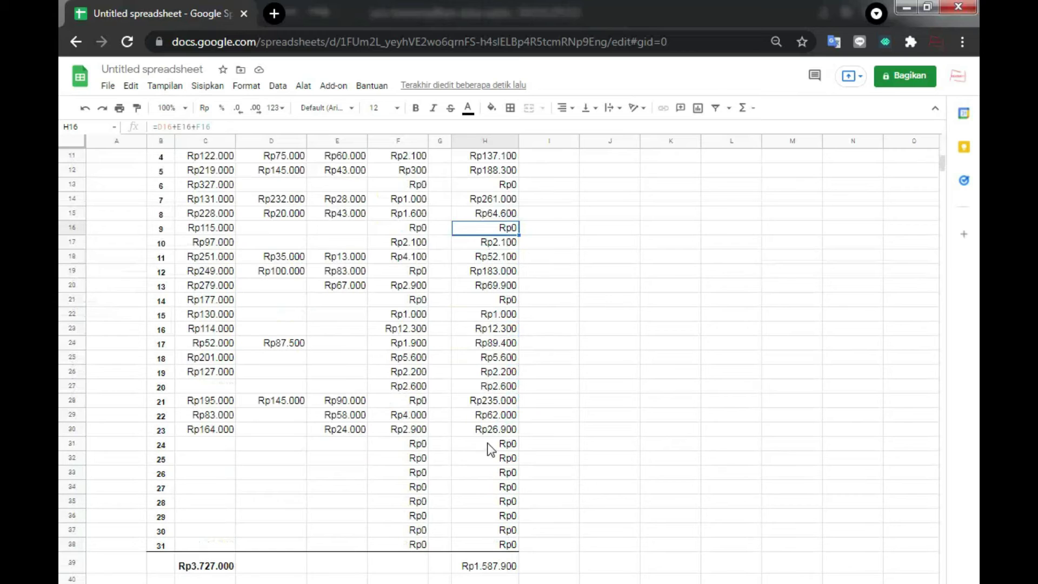
scroll(567, 533, "up", 3)
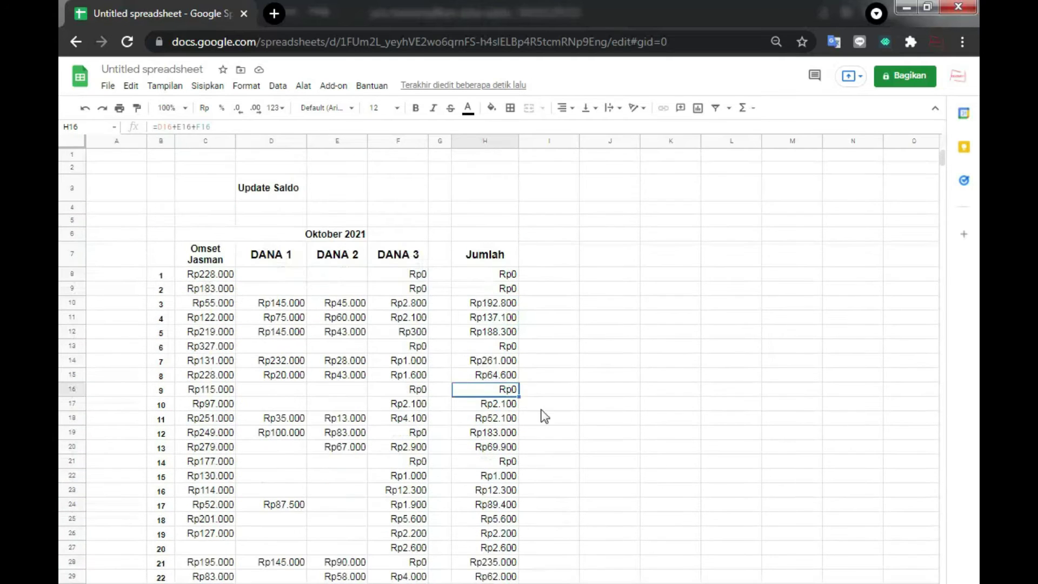
scroll(572, 494, "down", 3)
scroll(571, 494, "up", 3)
scroll(576, 471, "down", 1)
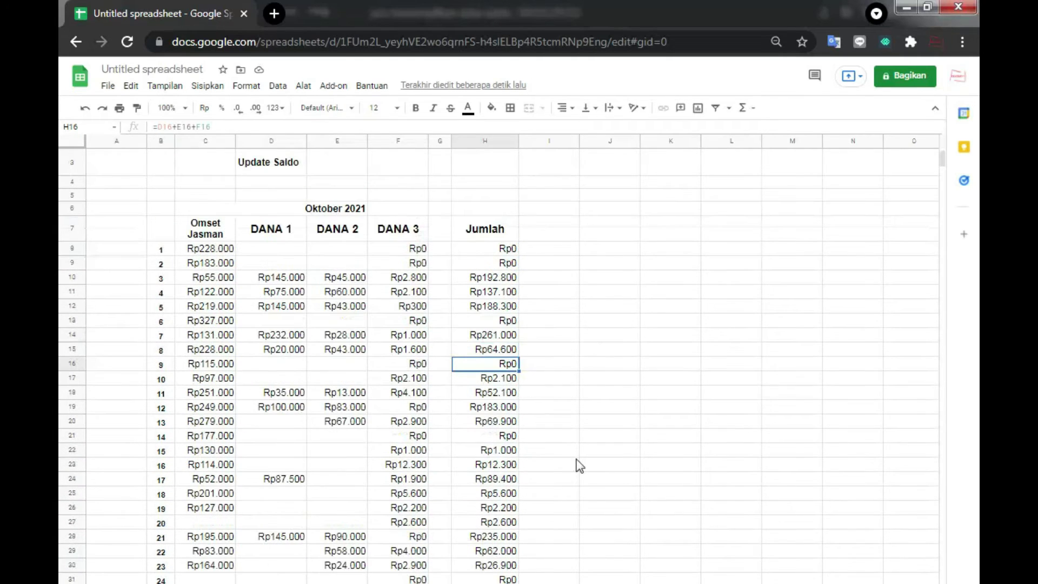
Step: Enter the formula =IF(H8=0;"";H8) in I8 to blank out zero Jumlah values
left_click(573, 248)
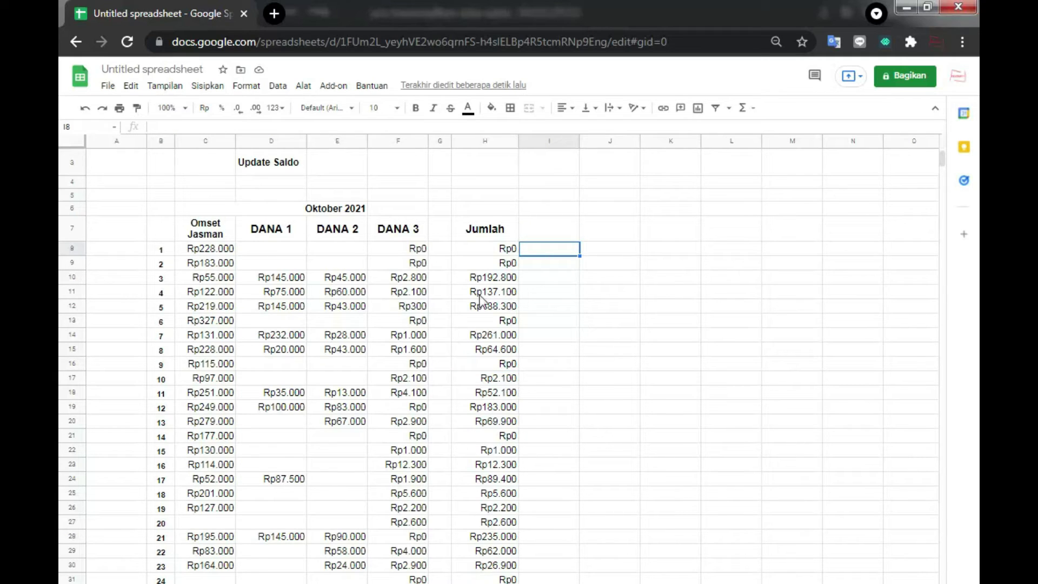
type("=IF(")
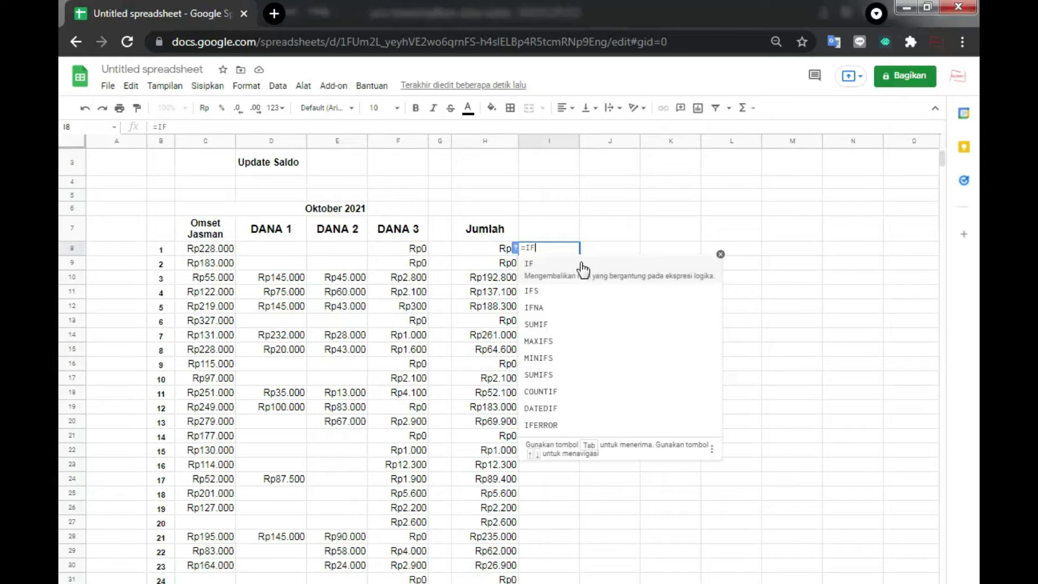
left_click(583, 265)
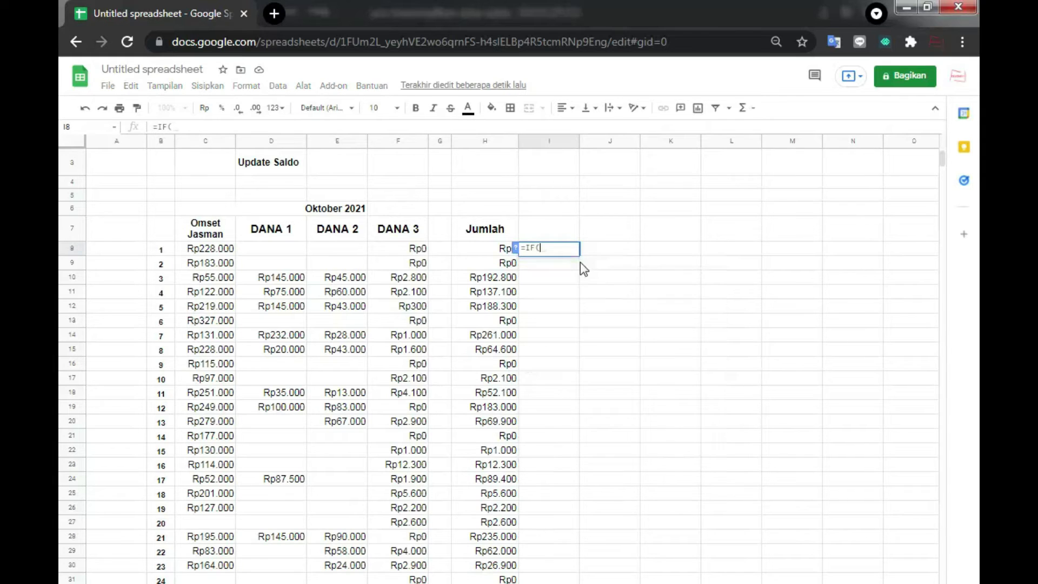
left_click(495, 252)
type("=0")
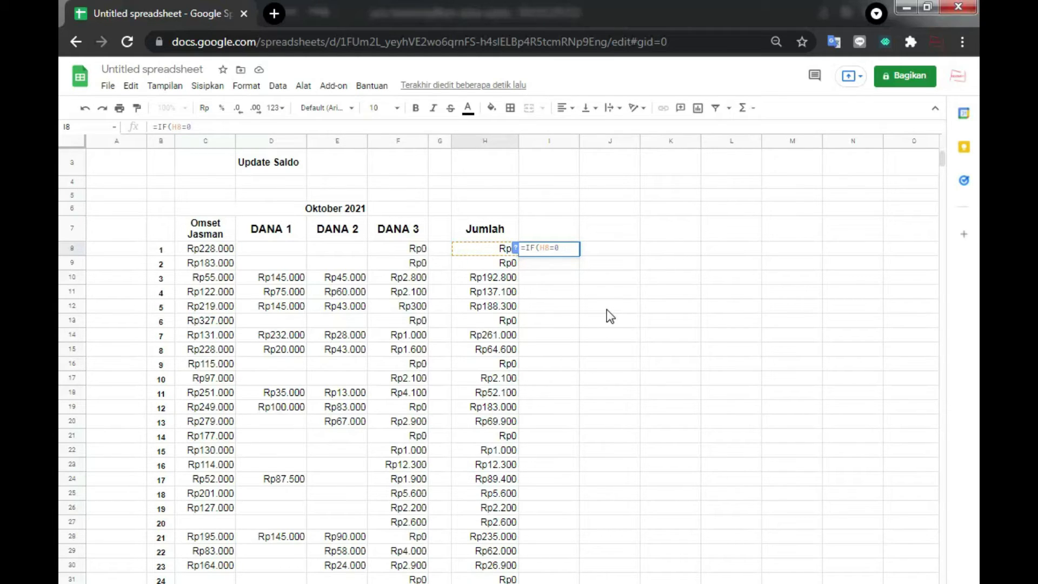
type(";")
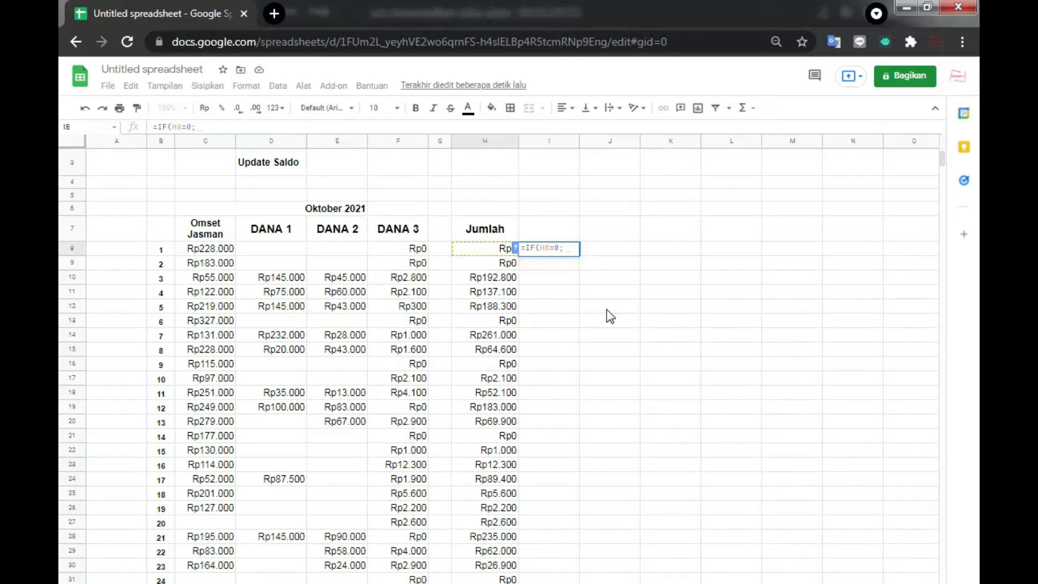
left_click(567, 250)
left_click(544, 248)
left_click(570, 249)
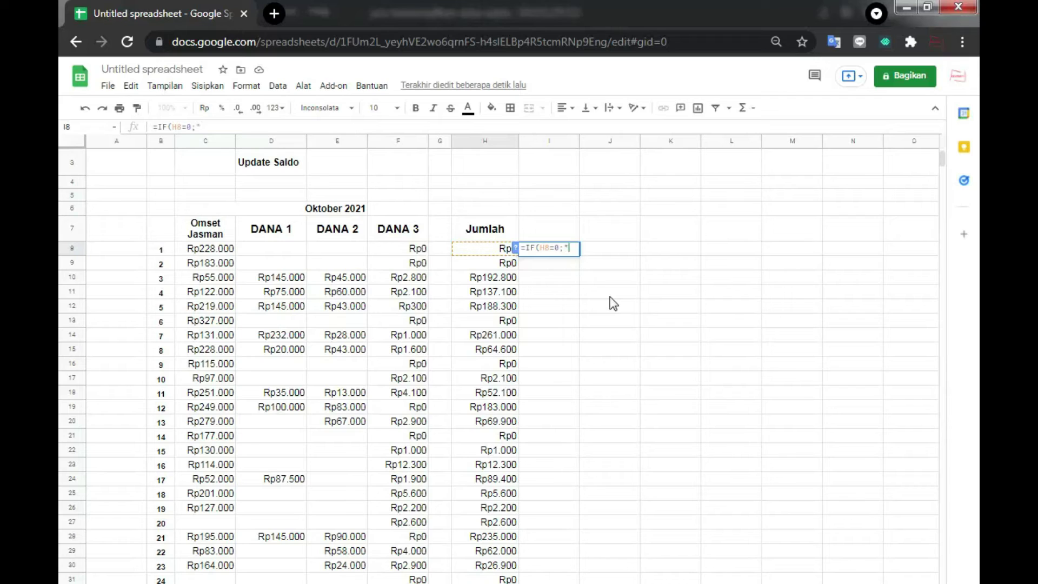
type("\"\";")
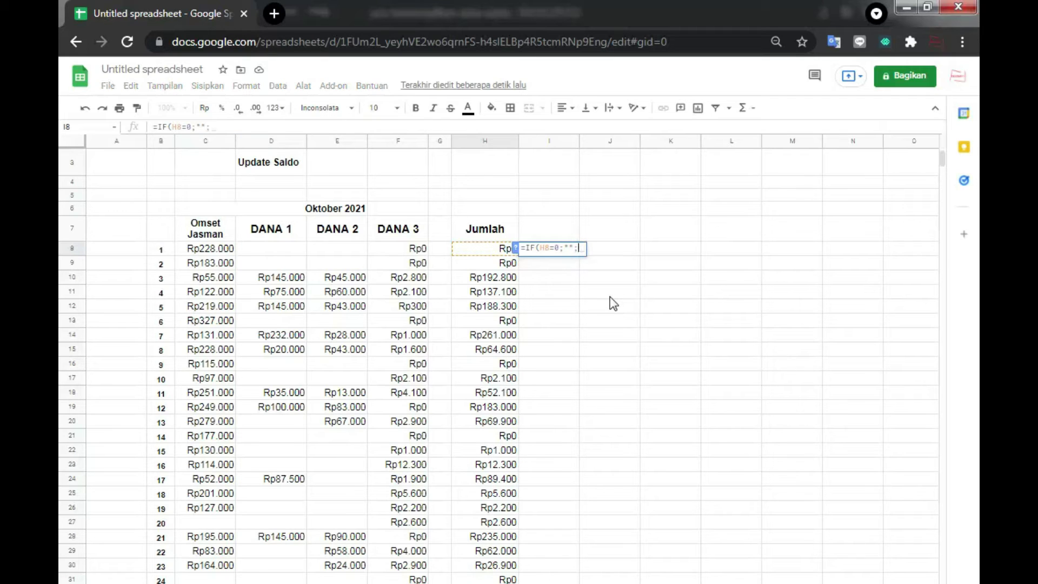
left_click(493, 250)
key("Return")
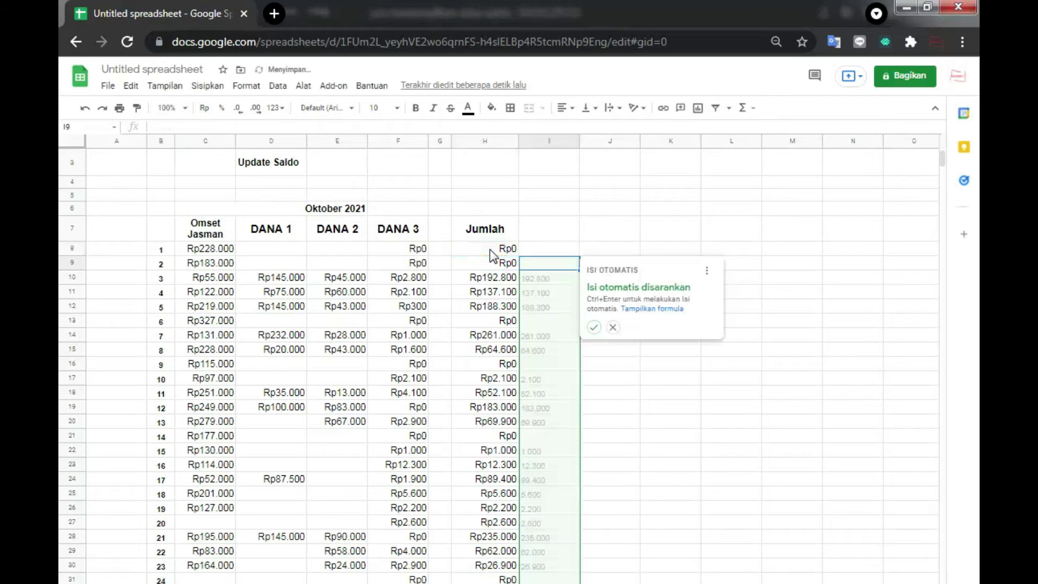
Step: Accept the suggested autofill of the IF formula down column I and check the filled rows against column H
left_click(595, 328)
left_click(547, 361)
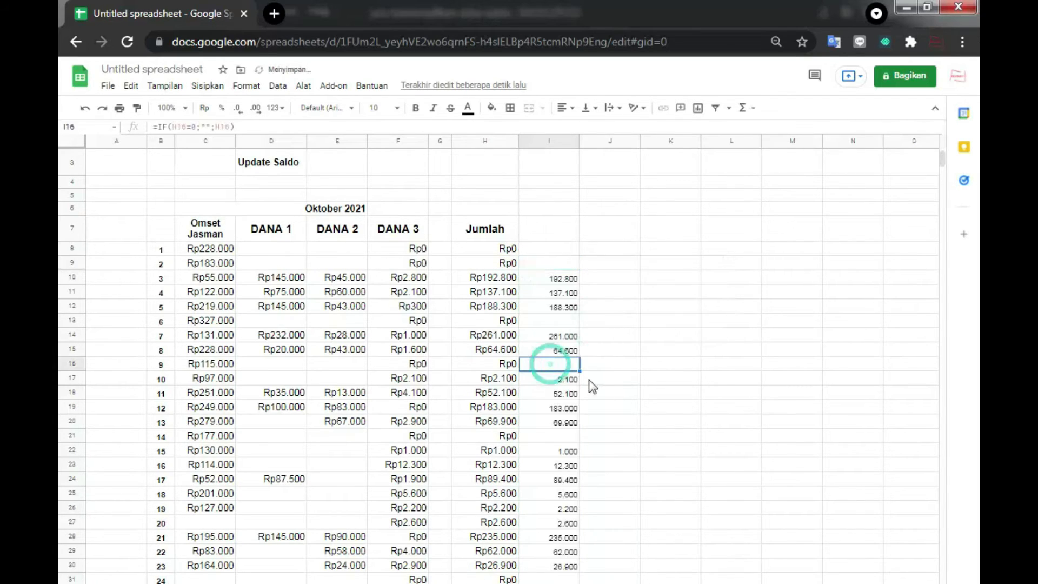
scroll(587, 403, "down", 3)
scroll(582, 413, "up", 3)
scroll(551, 384, "down", 3)
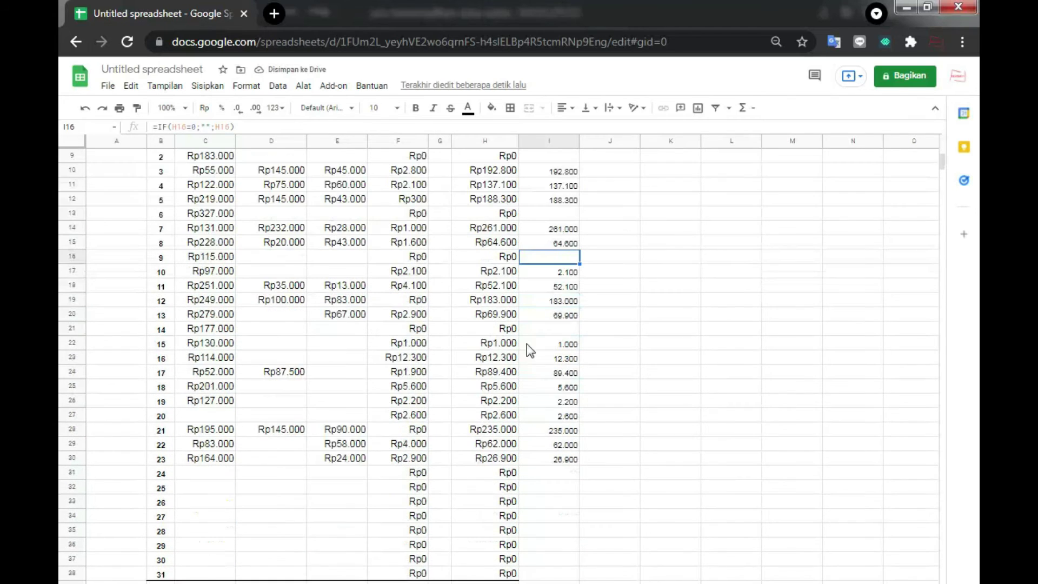
scroll(547, 373, "up", 3)
left_click(561, 250)
scroll(569, 444, "down", 2)
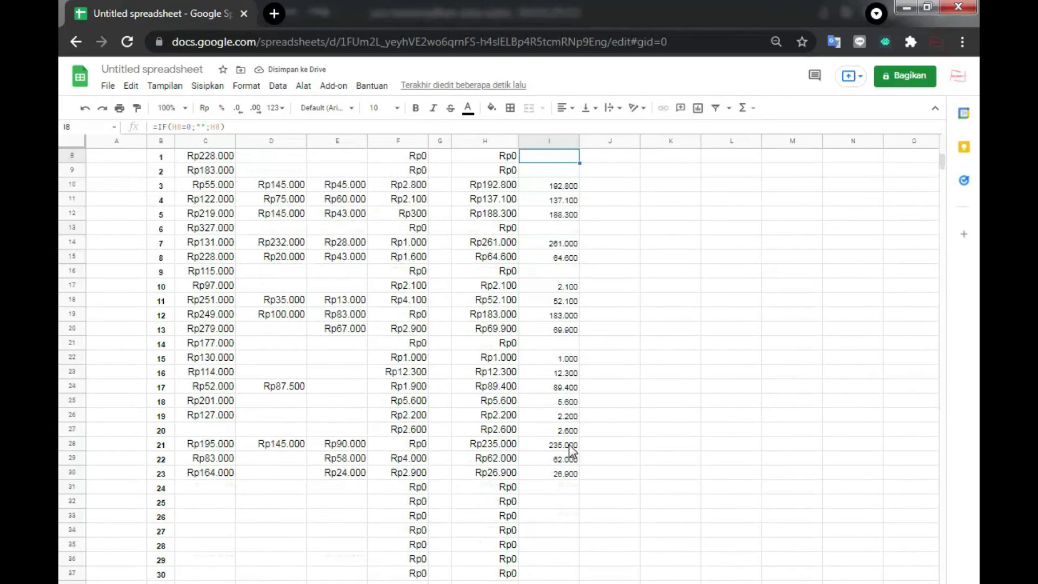
scroll(572, 476, "up", 2)
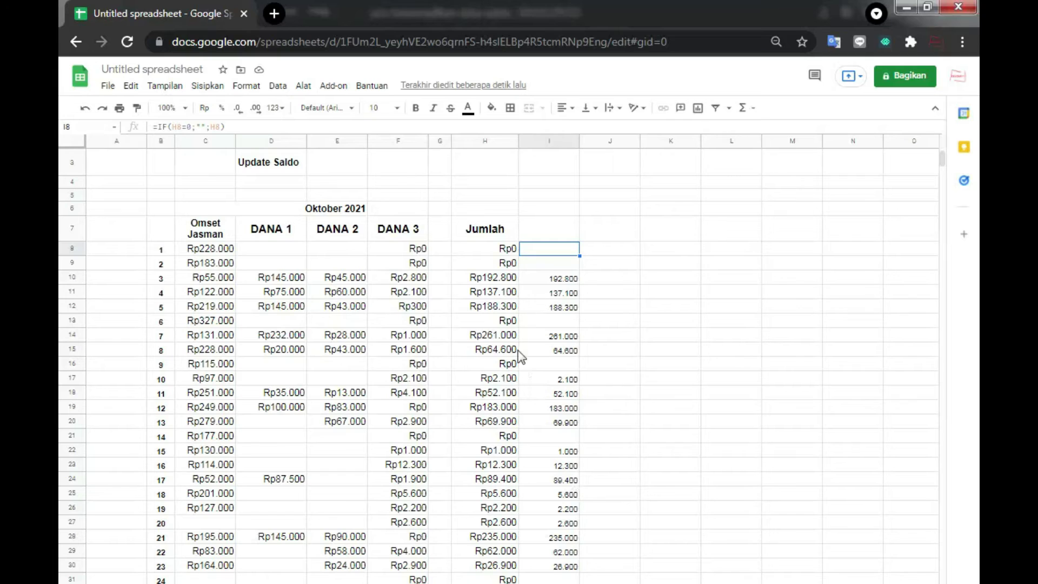
Step: Copy the Jumlah header from H7 to I7
left_click(507, 239)
key("ctrl+c")
left_click(553, 238)
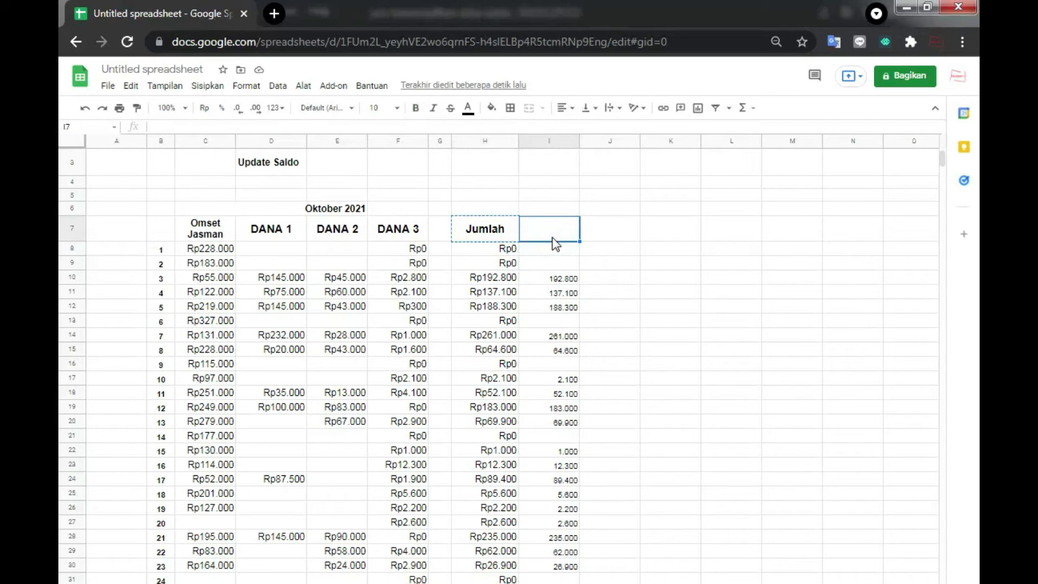
key("ctrl+v")
Step: Format I8:I38 as rupiah currency without decimals at font size 12
left_click(557, 249)
key("ctrl+shift+Down")
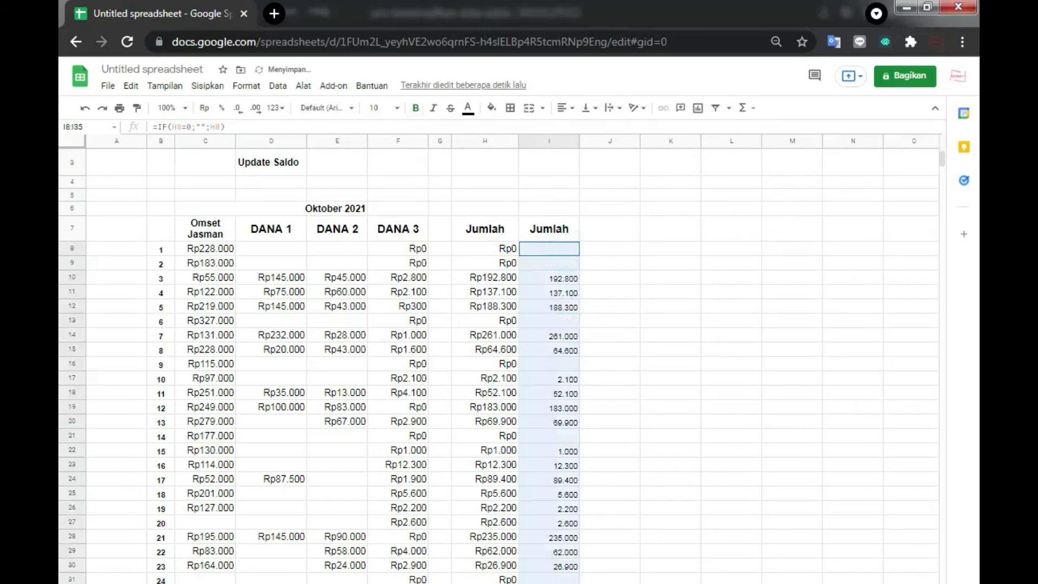
scroll(541, 379, "down", 20)
left_click(549, 536, "shift")
scroll(542, 477, "up", 20)
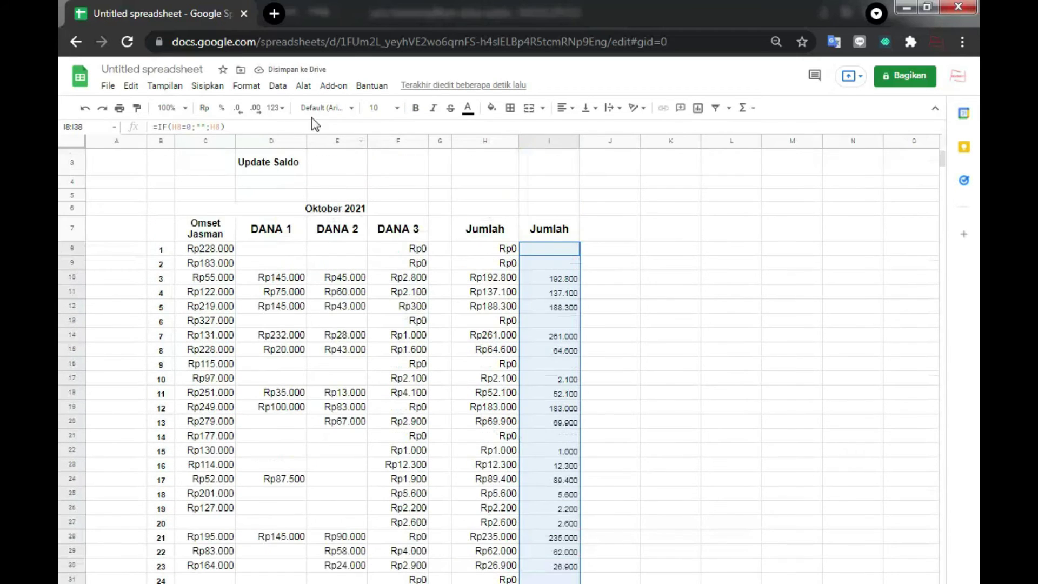
left_click(204, 108)
left_click(232, 108)
left_click(233, 108)
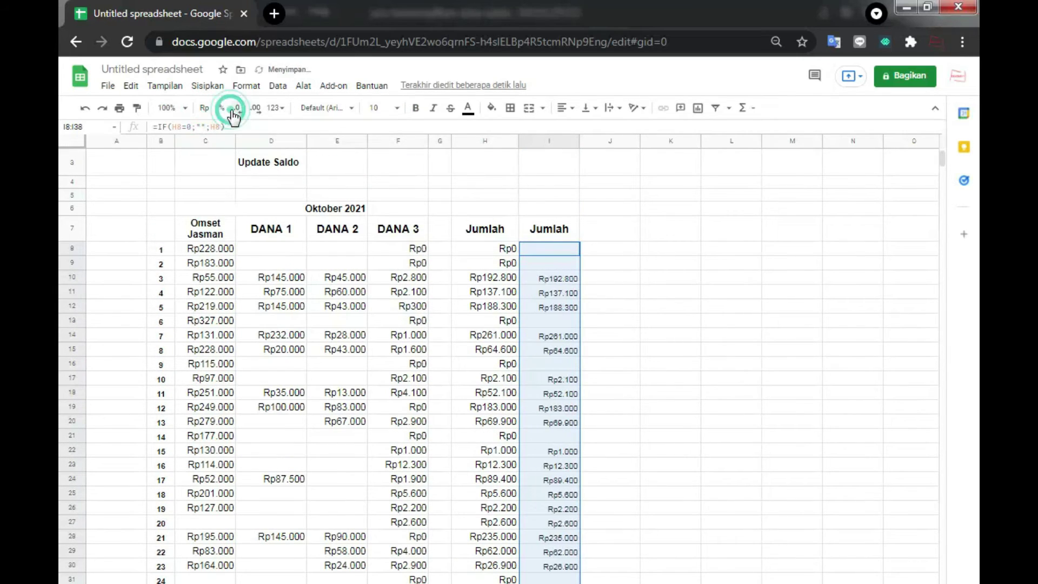
left_click(397, 108)
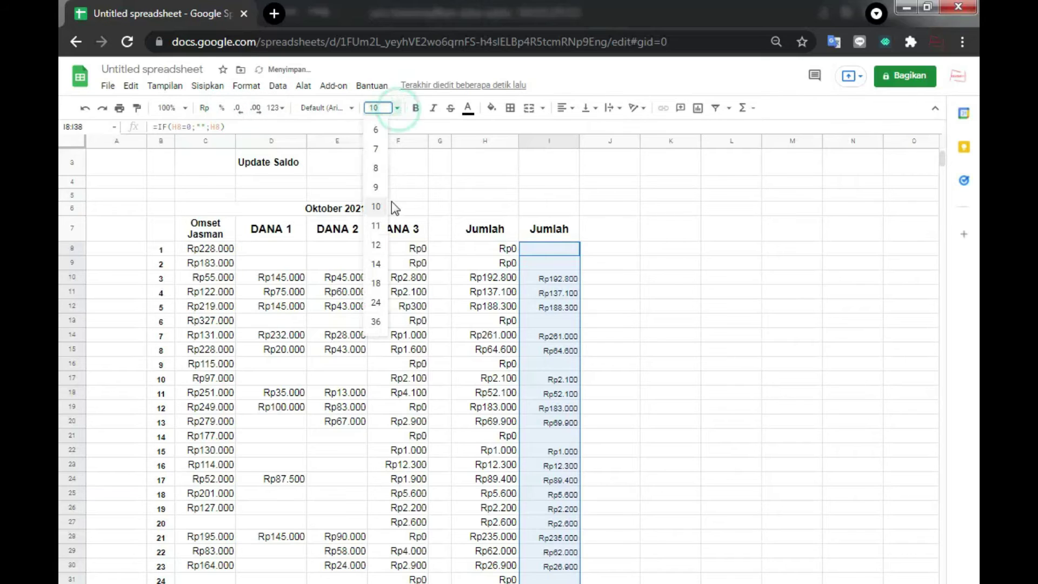
left_click(379, 252)
left_click(651, 398)
Step: Compare the cells from I31 down in the new Jumlah column with the zero entries in column H
scroll(564, 442, "down", 3)
left_click(552, 503)
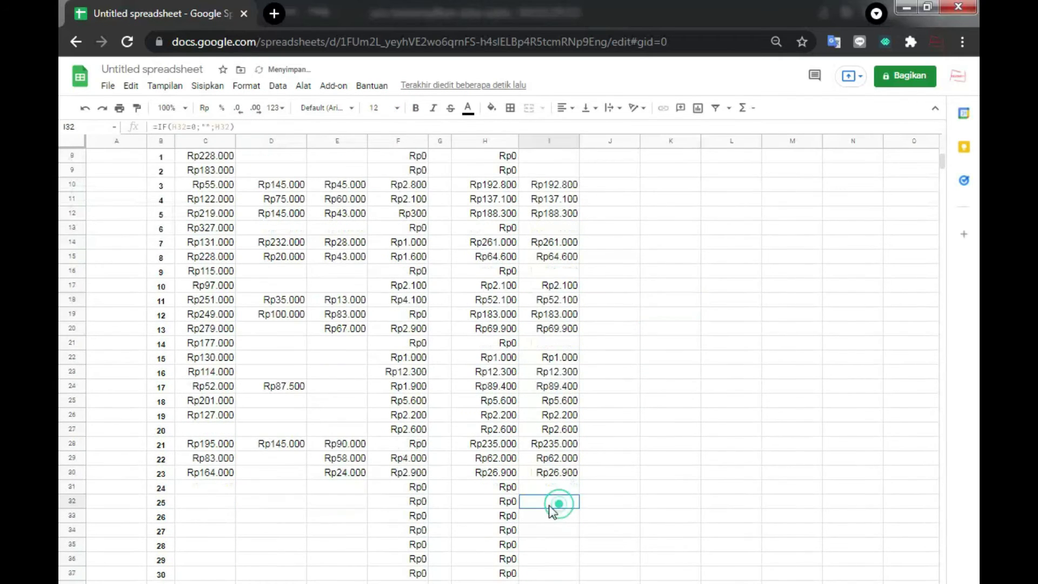
left_click(503, 488)
scroll(541, 508, "up", 2)
scroll(541, 535, "down", 2)
left_click(528, 524)
left_click(509, 488)
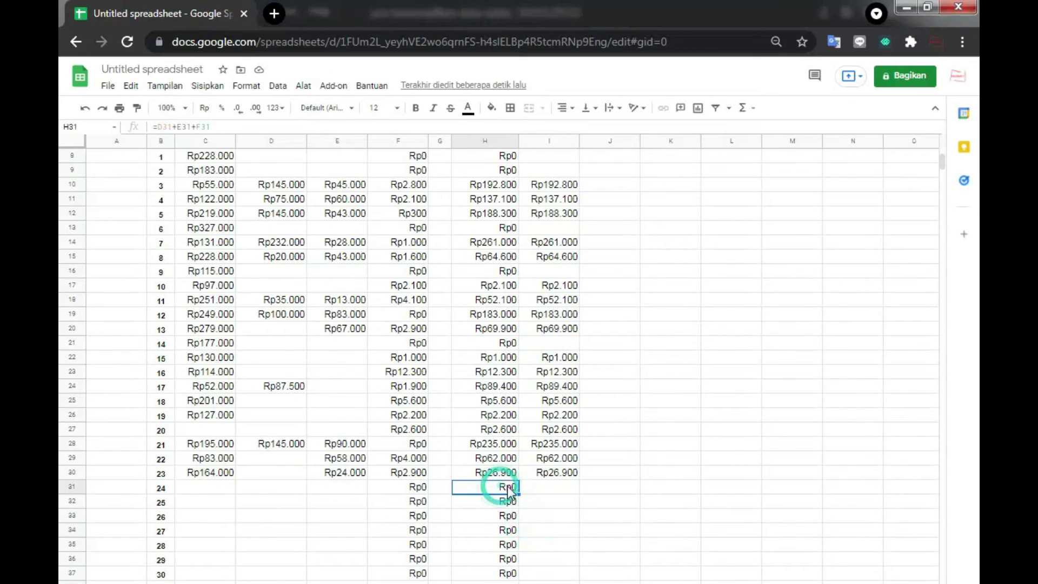
left_click(551, 492)
scroll(557, 503, "up", 1)
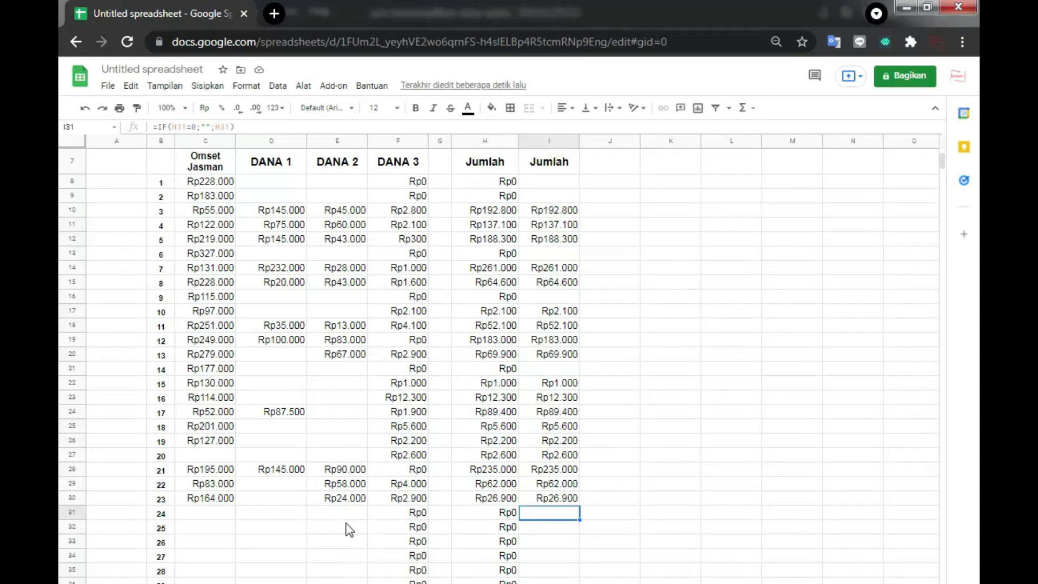
scroll(546, 523, "down", 2)
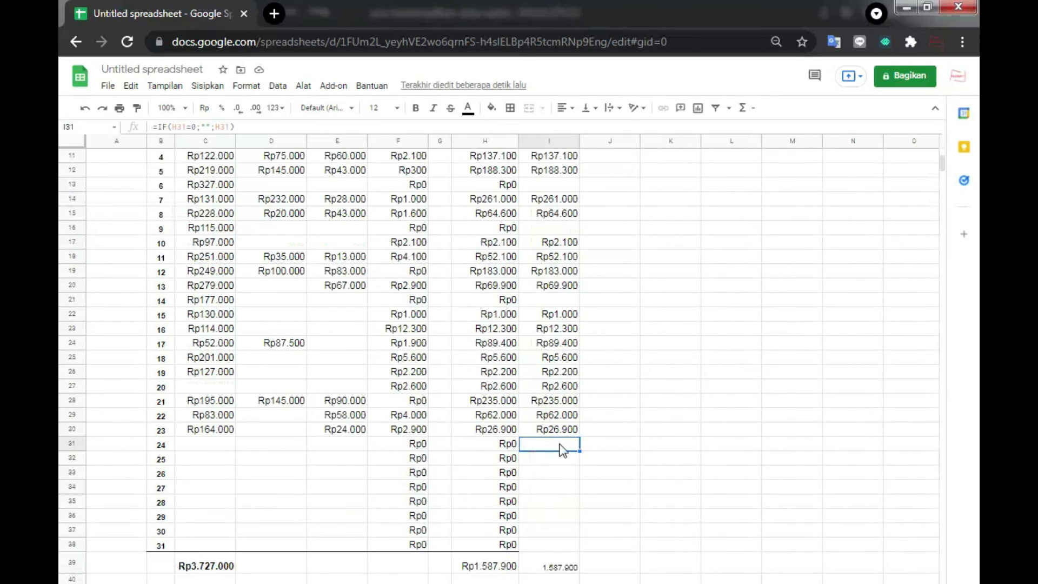
scroll(557, 452, "up", 4)
scroll(557, 420, "down", 2)
Step: Inspect the IF formula in I30 and the cells I31 and I32 below it
left_click(553, 556)
left_click(553, 513)
left_click(553, 501)
double_click(553, 502)
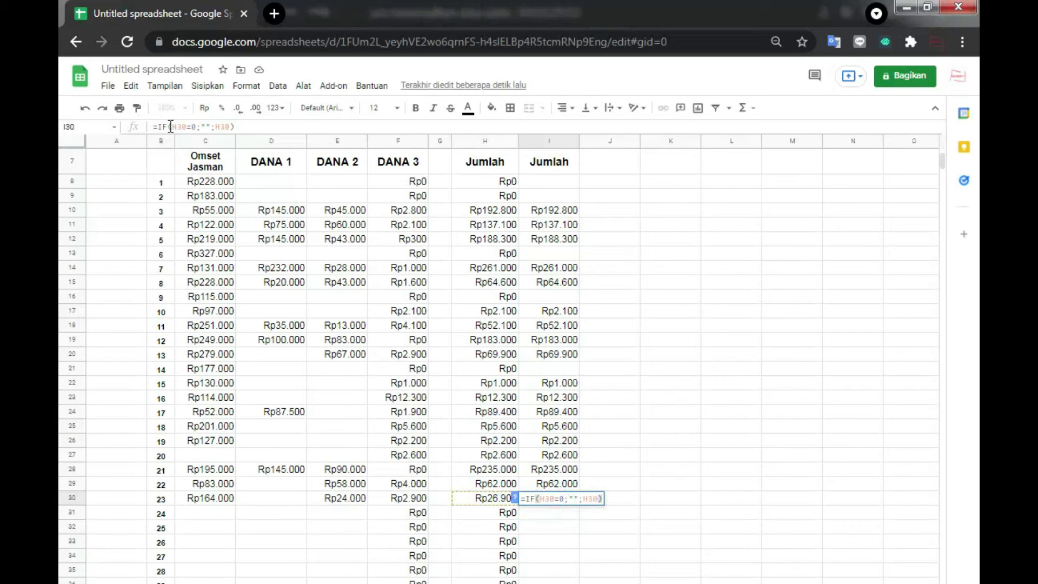
left_click(565, 525)
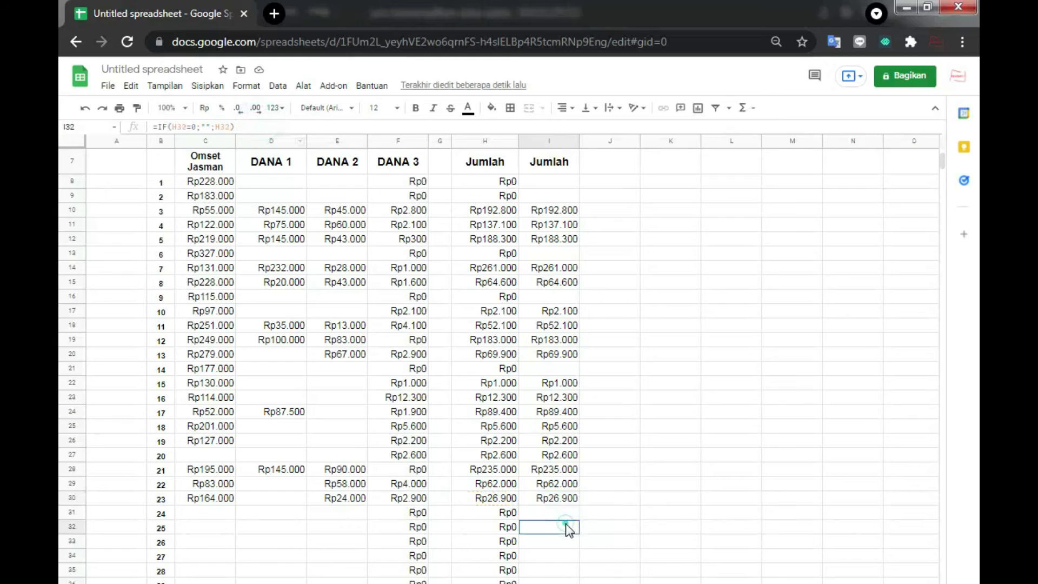
left_click(550, 513)
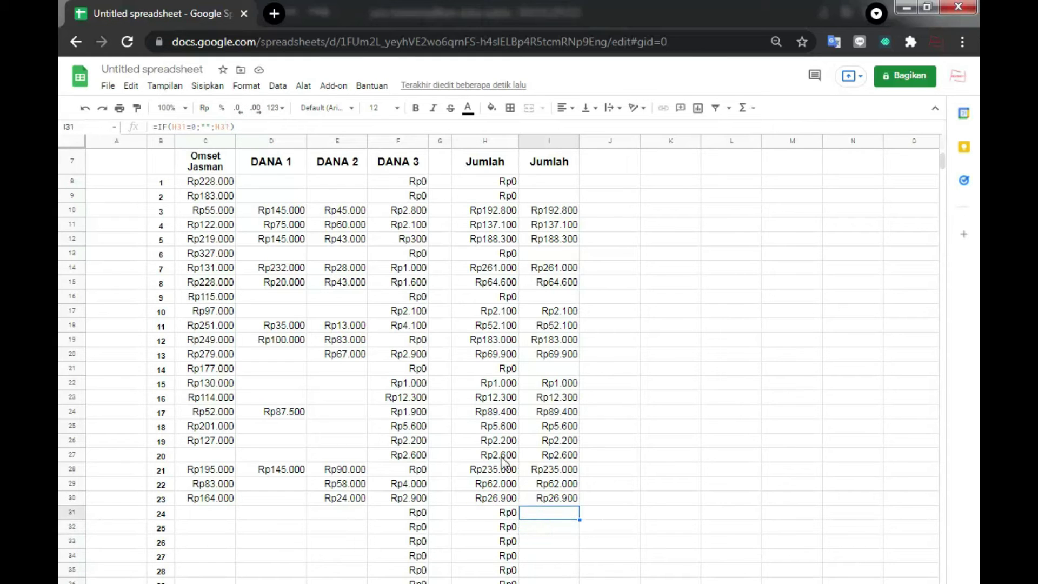
Step: Copy the ARRAYFORMULA LOOKUP from H41 to I41 and check the pasted formula
scroll(525, 402, "down", 2)
left_click(494, 567)
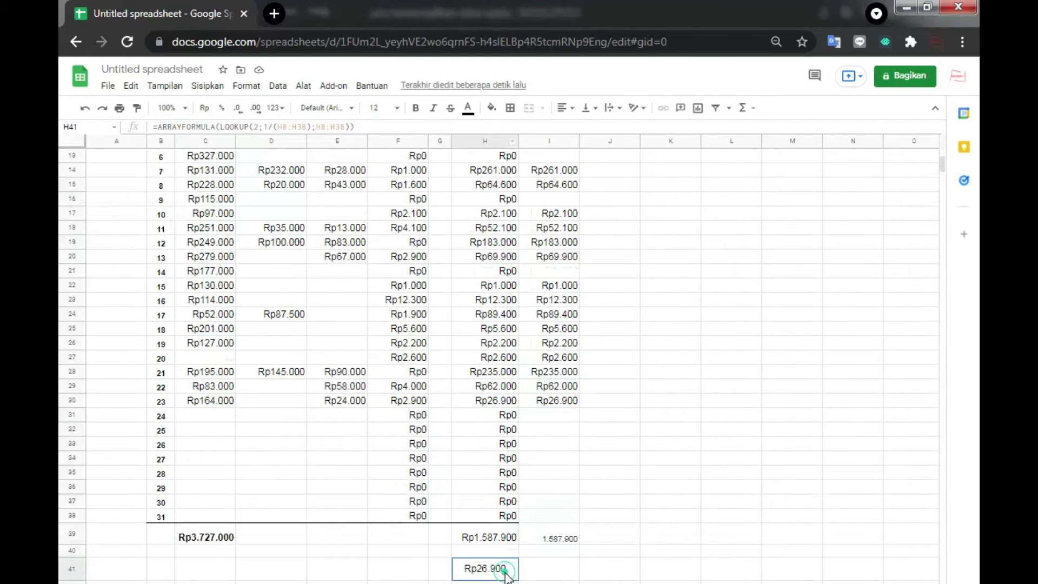
key("ctrl+c")
left_click(551, 573)
key("ctrl+v")
double_click(561, 569)
left_click(663, 490)
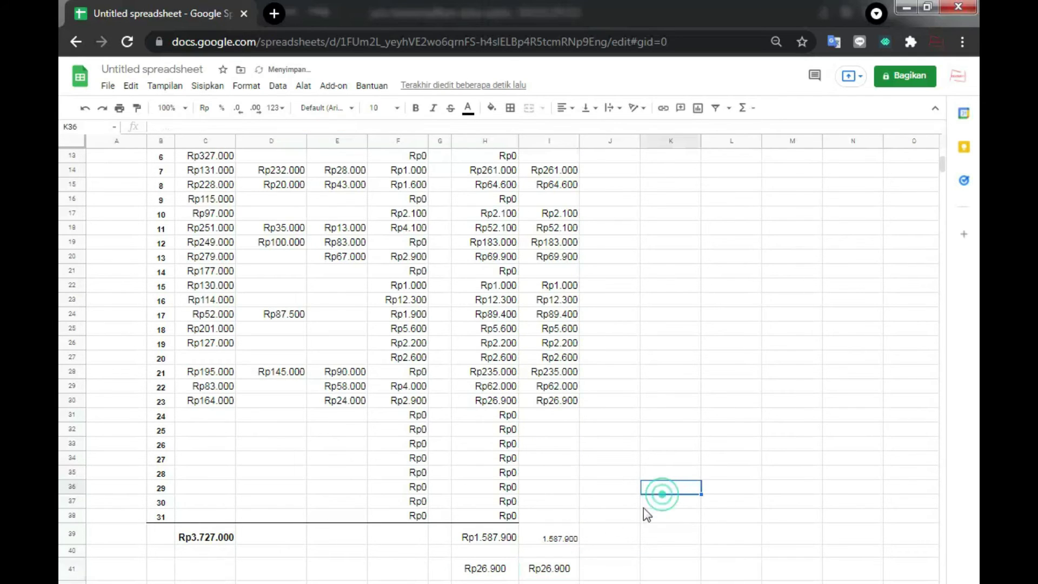
Step: Clear the copied lookup formula from I41, below the second Jumlah column
scroll(541, 498, "up", 3)
scroll(543, 514, "down", 1)
scroll(547, 529, "up", 2)
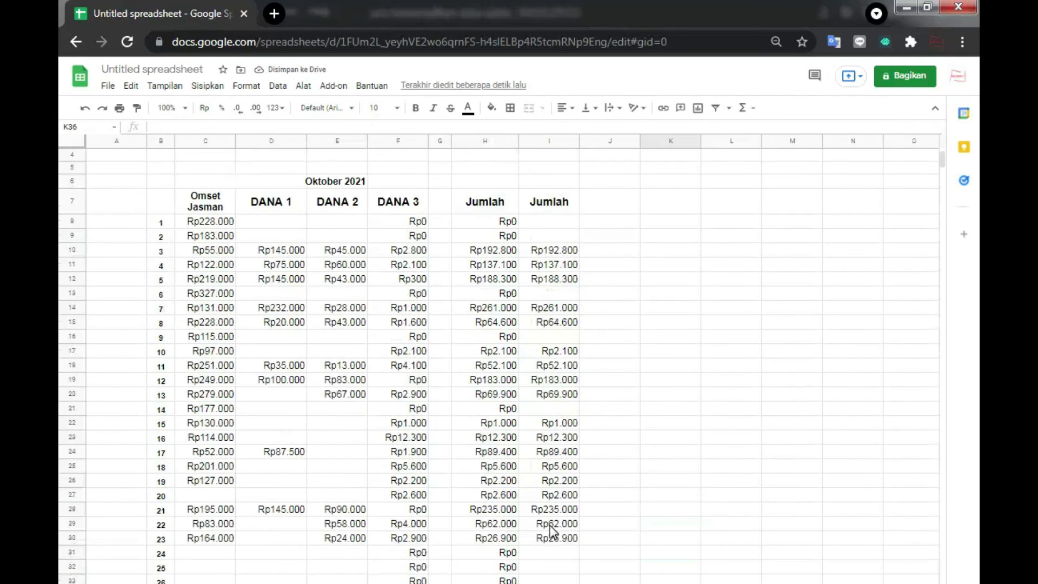
scroll(550, 524, "down", 3)
left_click(533, 568)
Step: Link the Update Saldo cell E3 to the lookup result with =H41 and check the source formula in H41
scroll(368, 233, "up", 4)
left_click(330, 185)
type("=")
scroll(496, 571, "down", 3)
type("H41")
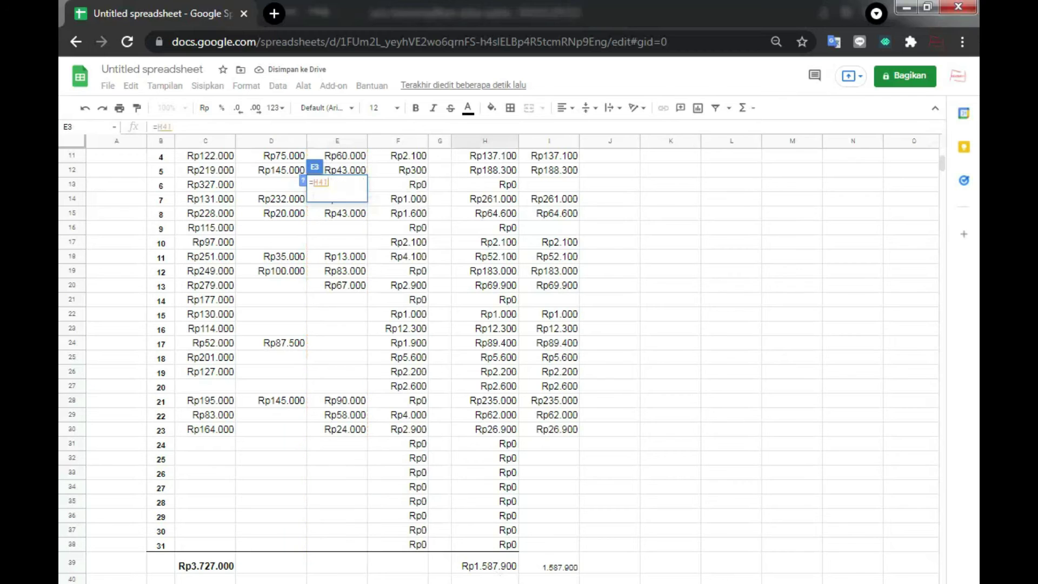
key("Return")
scroll(528, 479, "down", 4)
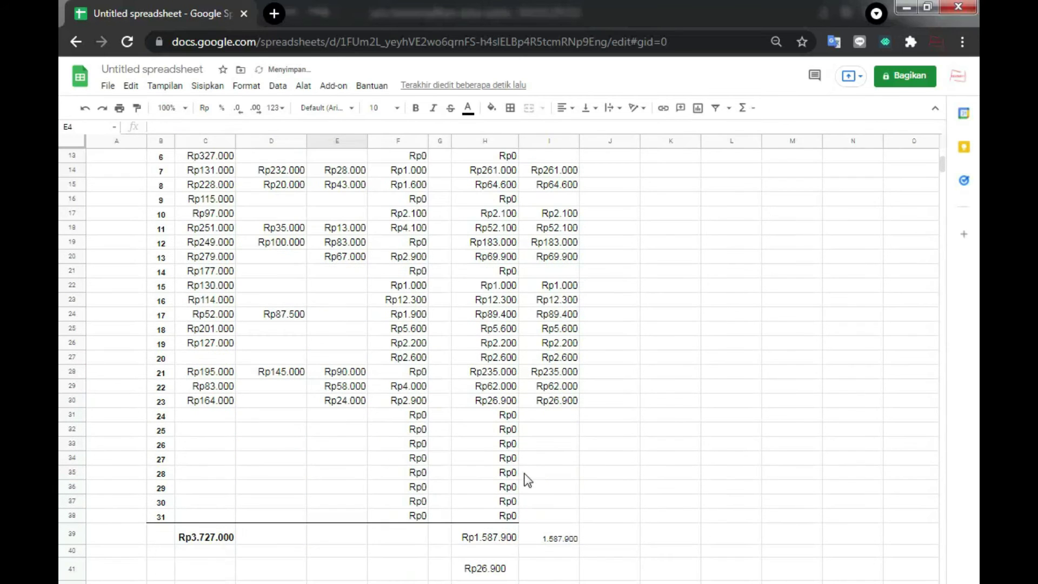
left_click(489, 569)
scroll(530, 487, "up", 10)
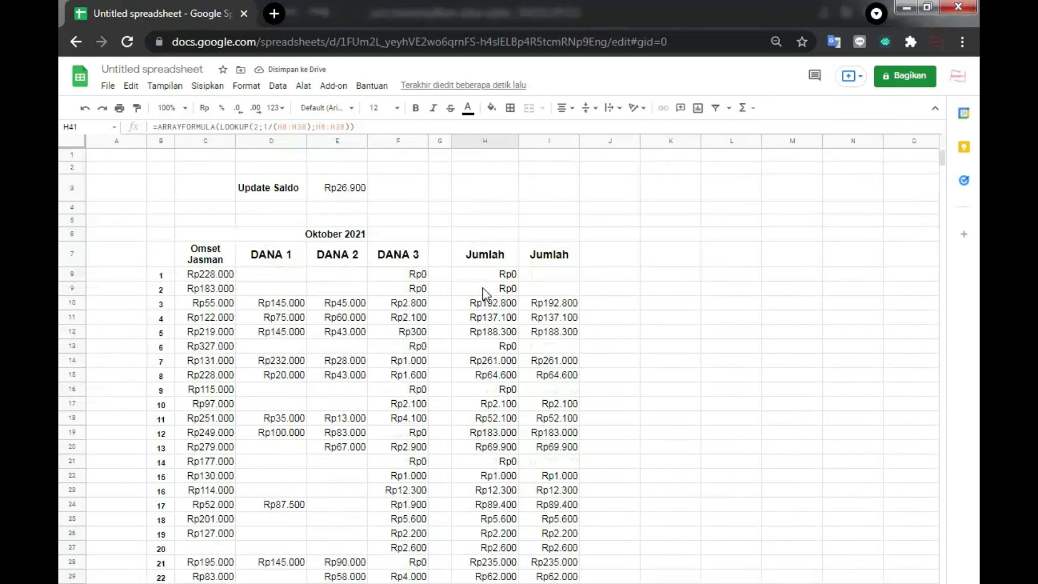
Step: Hide the original Jumlah column H and look over the remaining Jumlah column
left_click(485, 141)
right_click(484, 141)
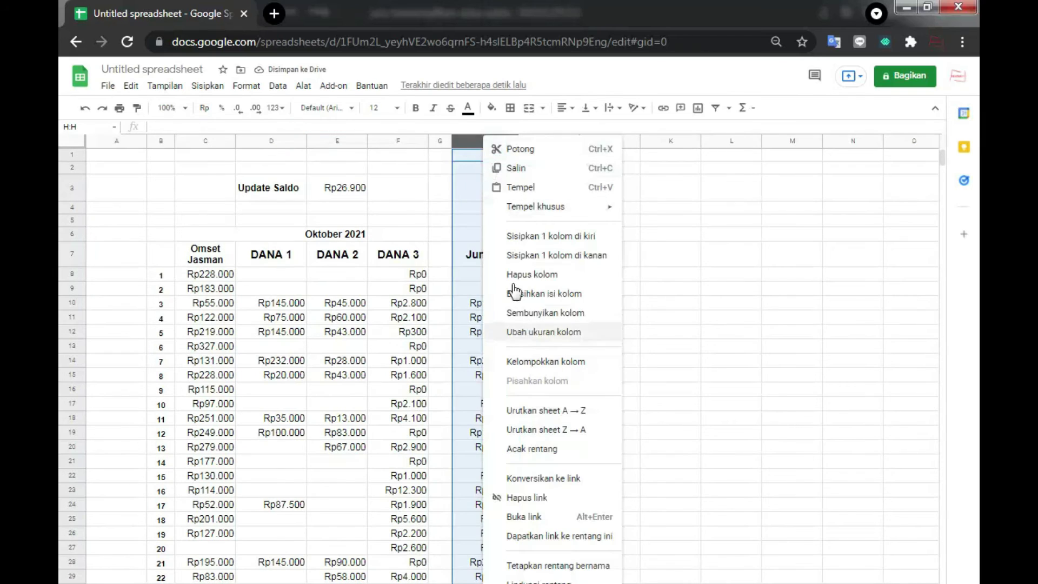
left_click(545, 313)
left_click(551, 507)
scroll(550, 514, "down", 3)
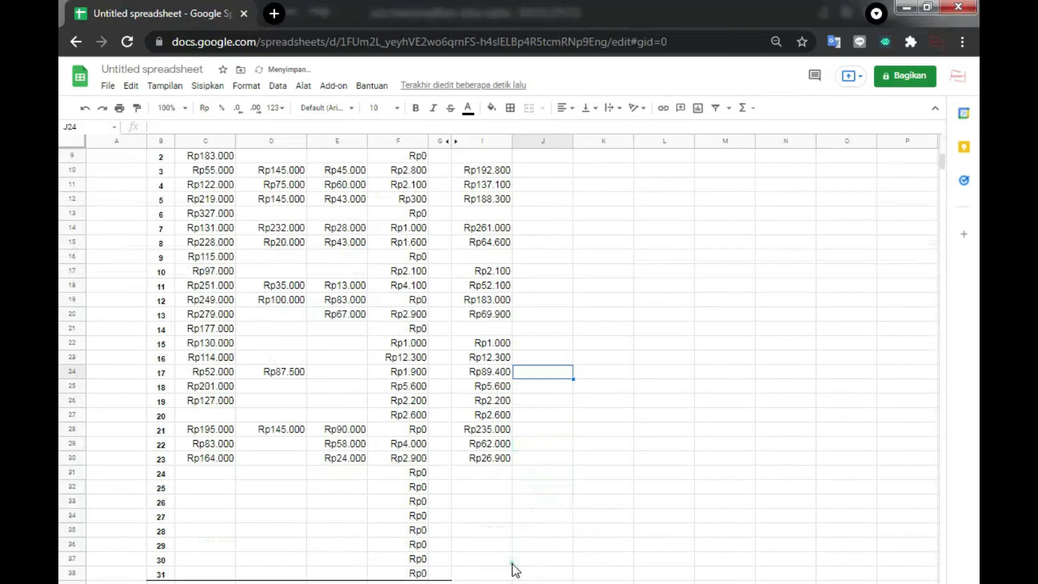
left_click(497, 560)
Step: Test the lookup by entering 5000 as the DANA 3 amount in F31, and check Update Saldo
scroll(405, 423, "up", 3)
scroll(361, 251, "down", 1)
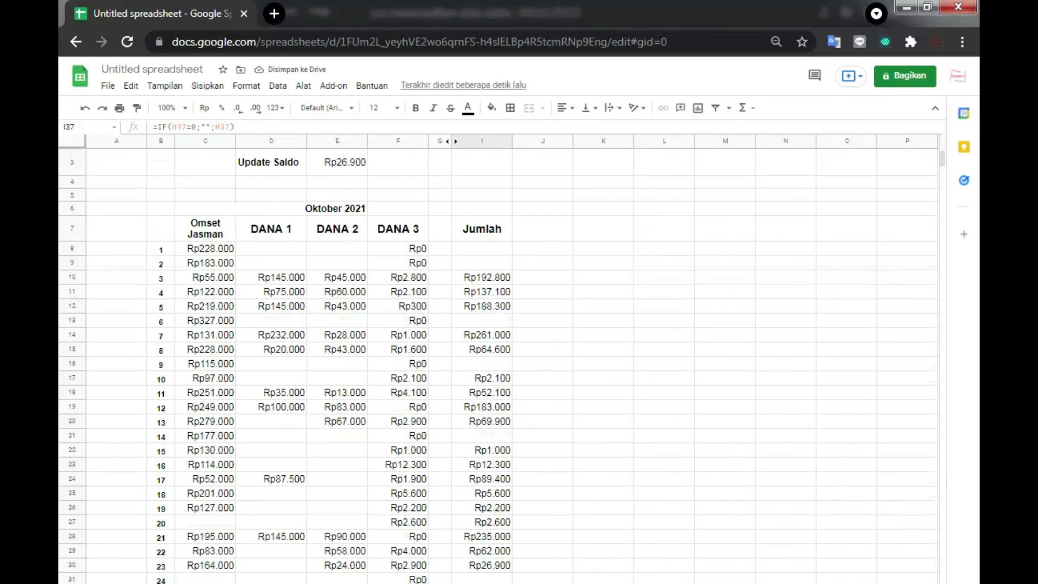
left_click(406, 580)
type("5000")
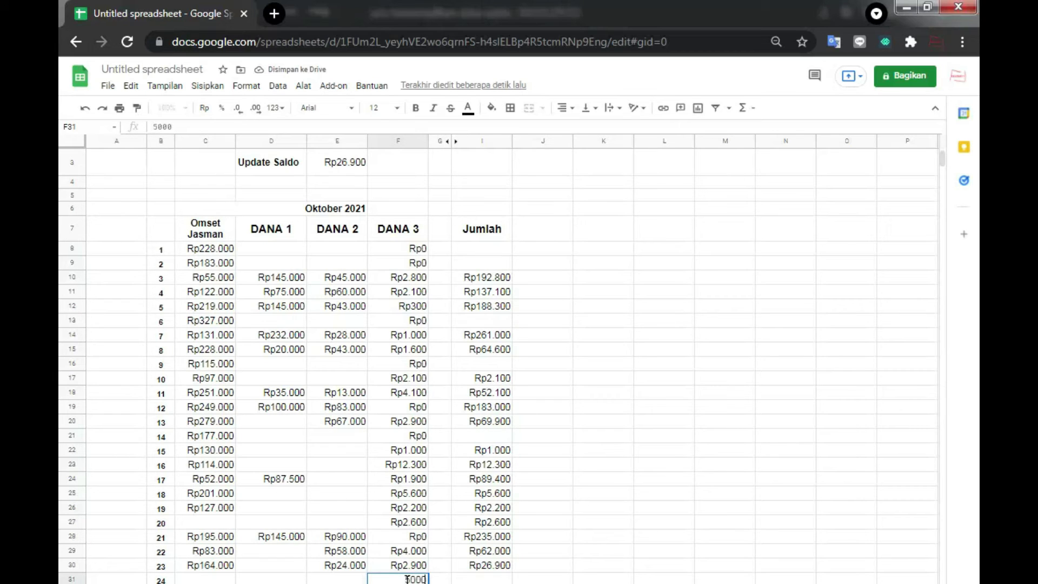
key("Return")
scroll(313, 206, "up", 1)
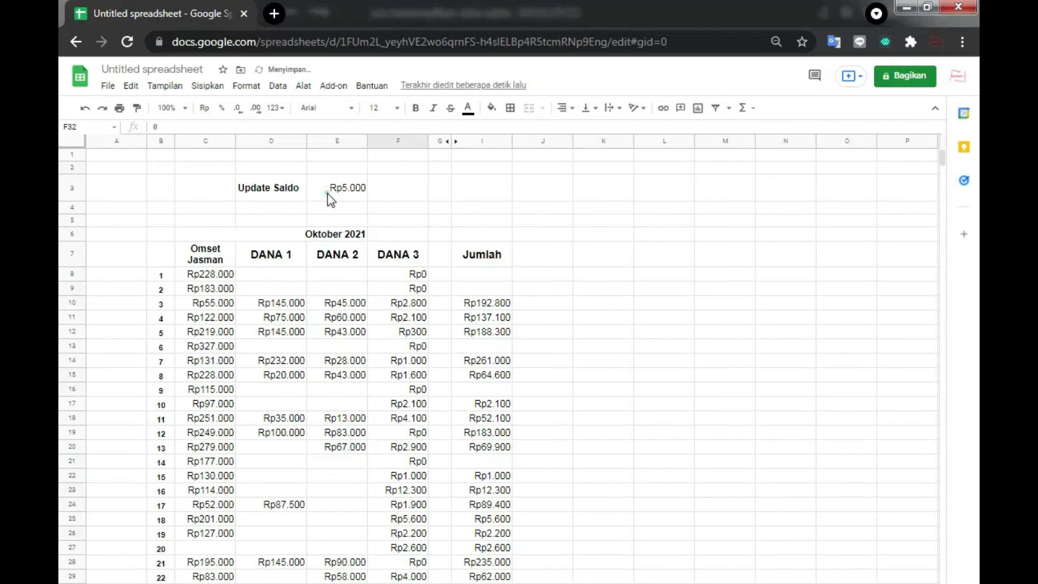
left_click(330, 189)
Step: Reset the day 24 DANA 3 amount in F31 to 0 and check Update Saldo again
scroll(442, 475, "down", 3)
left_click(416, 539)
type("0")
key("Return")
scroll(412, 461, "up", 2)
Step: Set the day 17 DANA 3 amount in F24 to 0
scroll(360, 258, "down", 1)
left_click(400, 479)
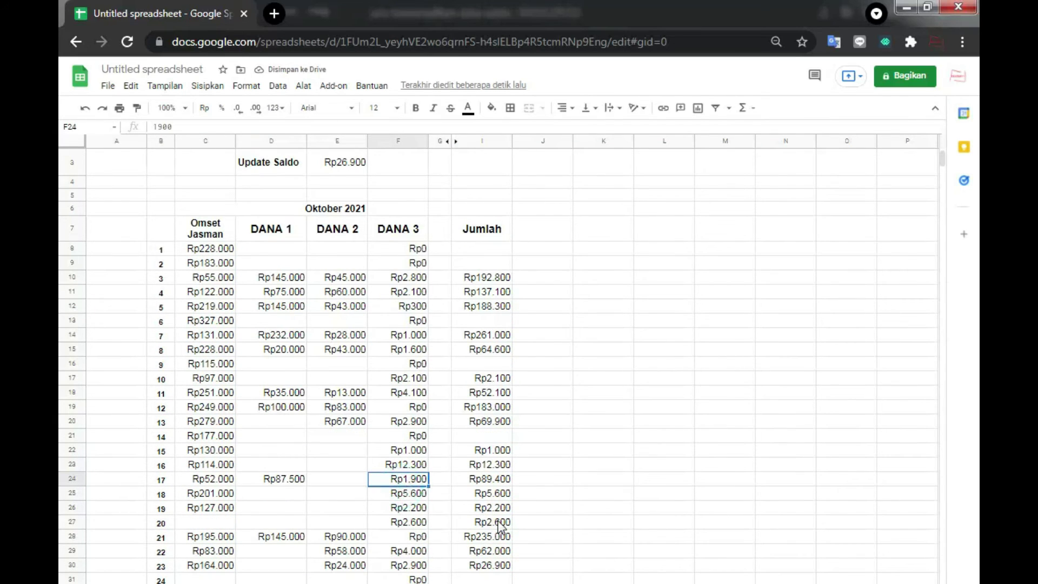
type("0")
key("Return")
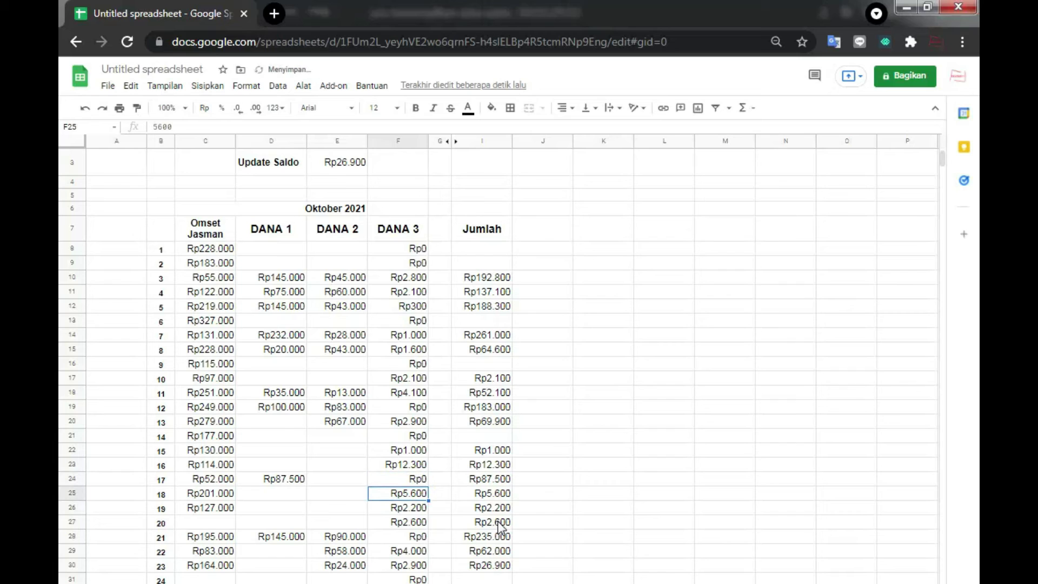
Step: Set F24 to 12000 and inspect the matching Jumlah cell I24
scroll(500, 524, "up", 1)
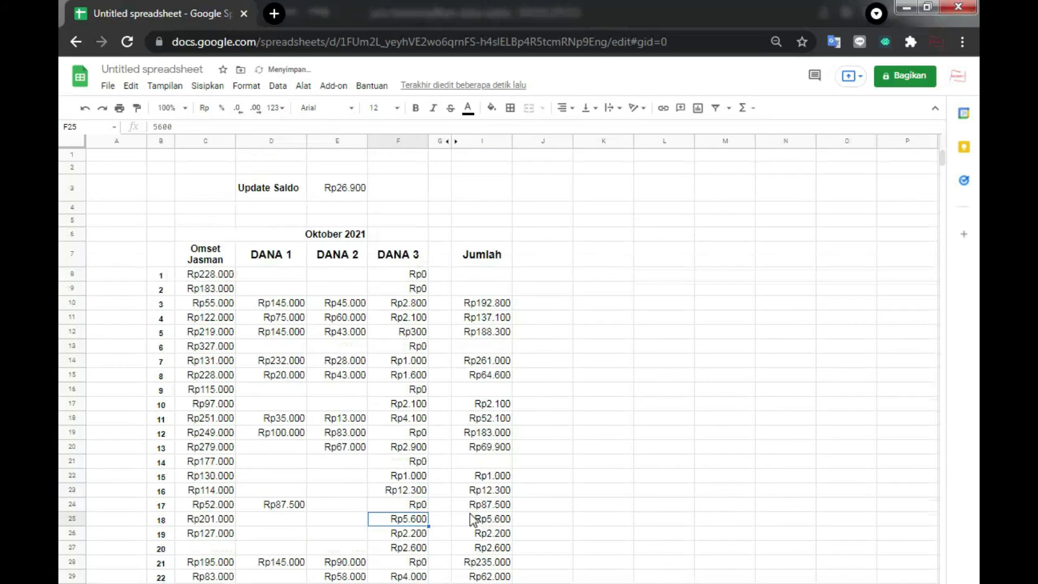
left_click(415, 507)
type("12.000")
key("Return")
left_click(491, 504)
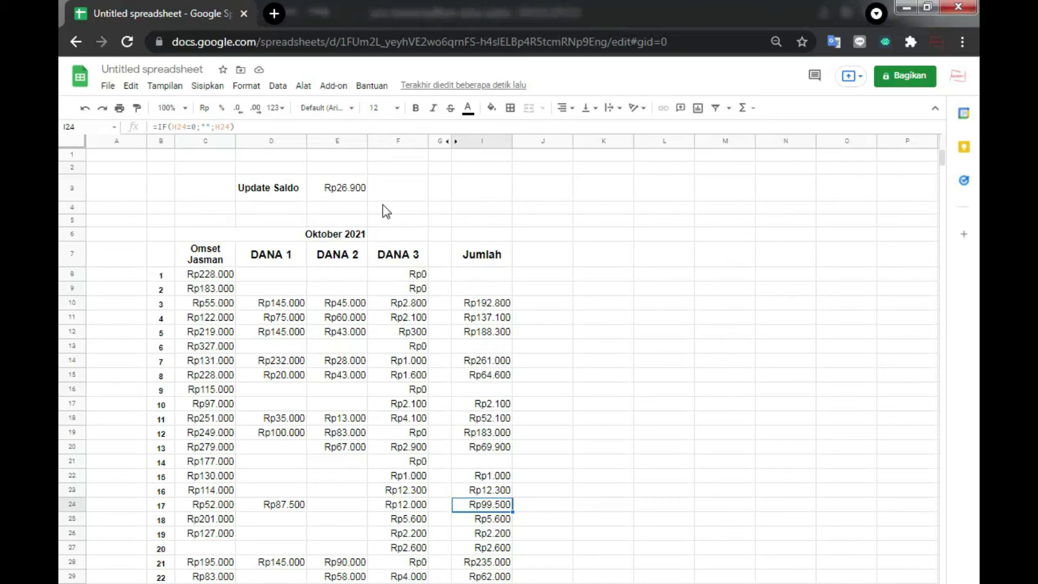
Step: Inspect the Jumlah cells I37, I14 and I12 and compare them with Update Saldo
left_click(518, 277)
scroll(514, 335, "down", 4)
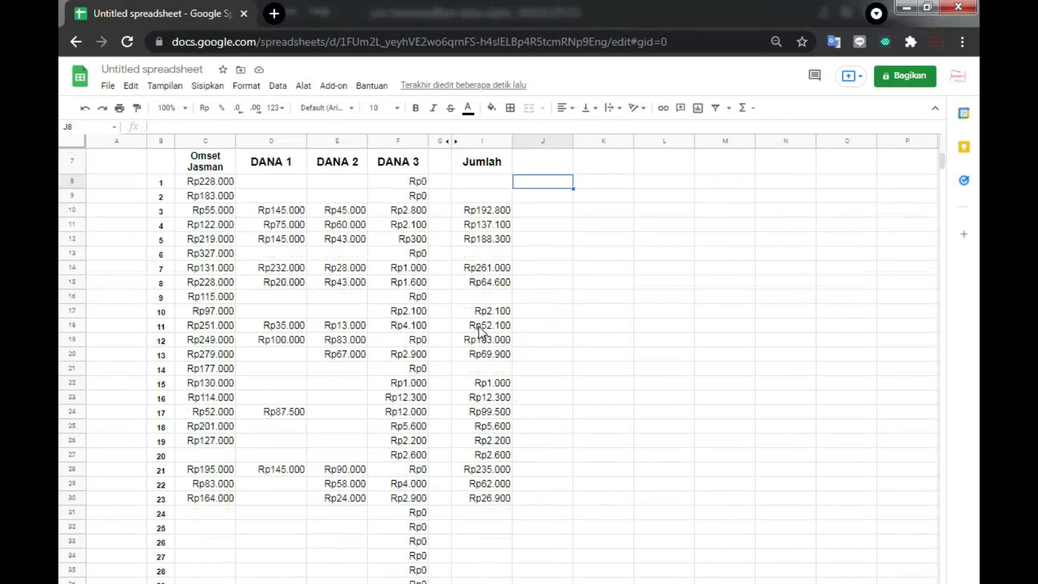
left_click(476, 531)
scroll(522, 554, "up", 3)
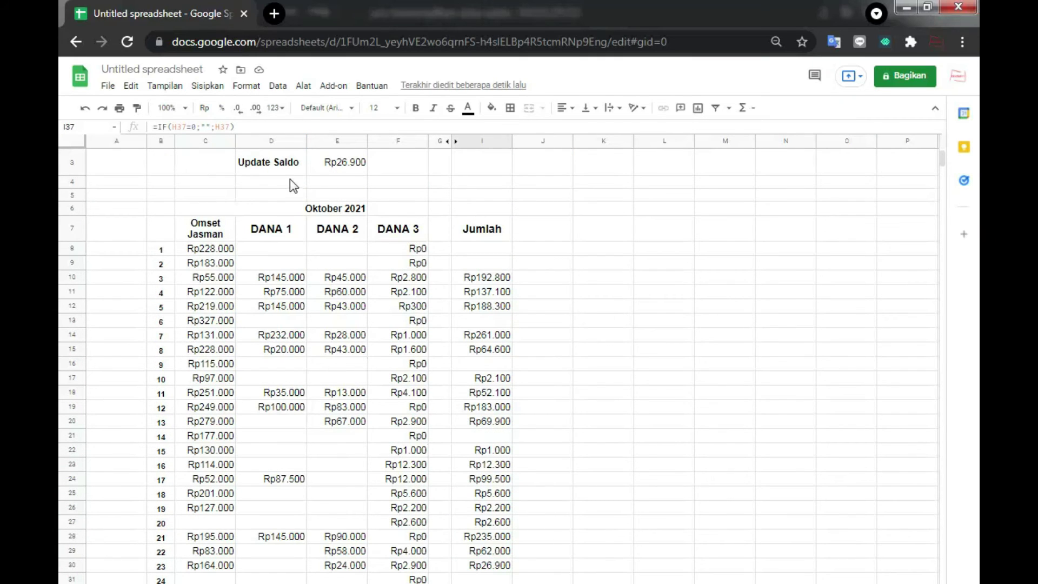
left_click(481, 334)
left_click(485, 306)
left_click(479, 336)
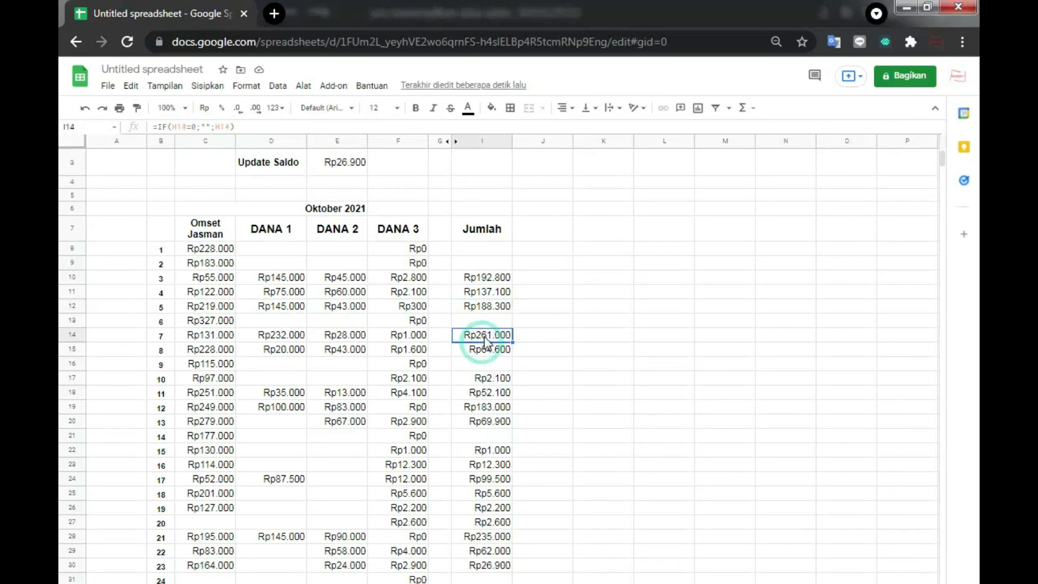
Step: Set the day 7 DANA 3 amount in F14 to 55000 and check the entry
left_click(412, 342)
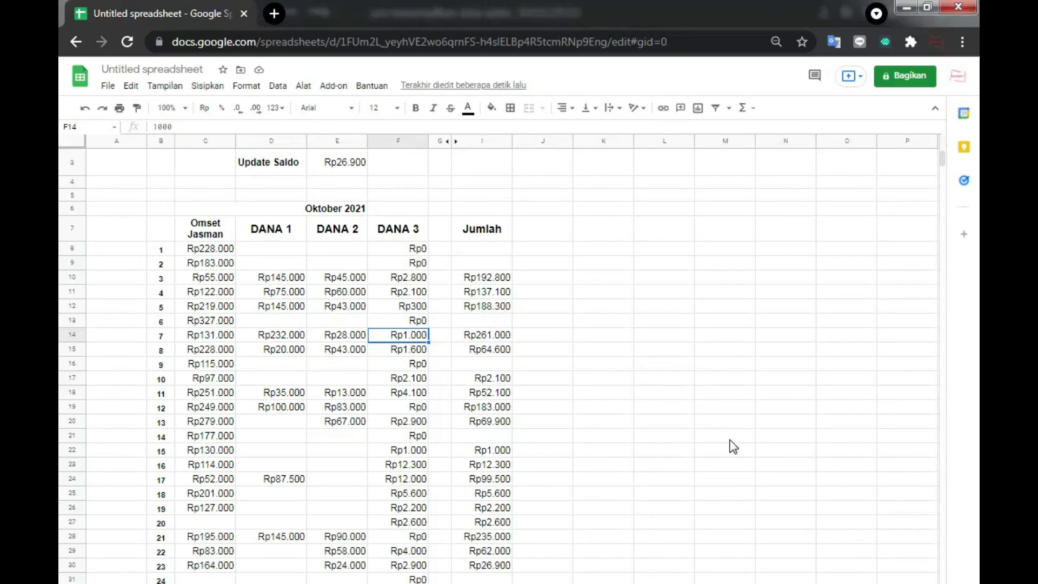
scroll(487, 346, "up", 1)
type("55.")
type("000")
key("Return")
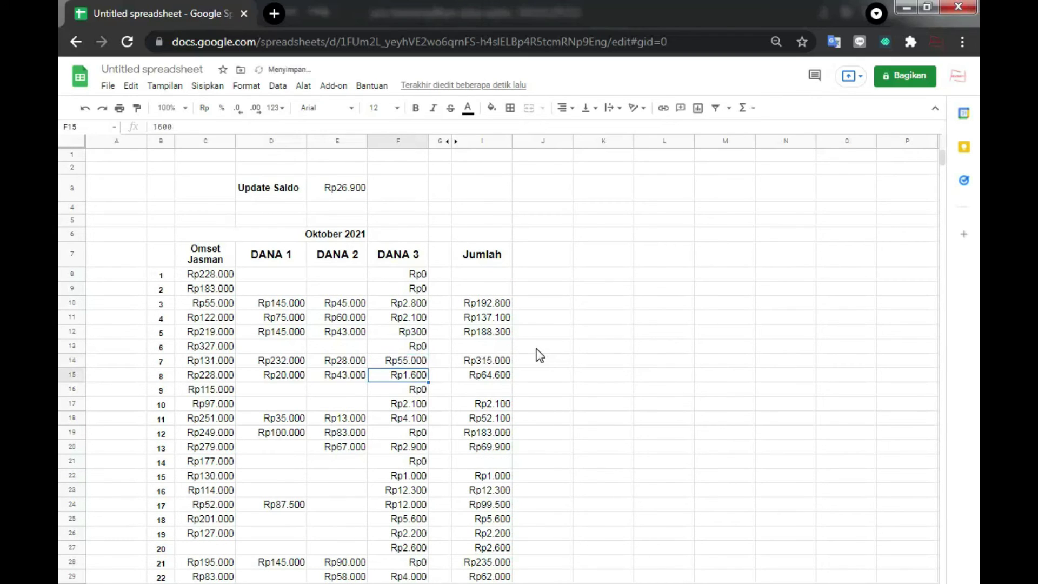
left_click(406, 360)
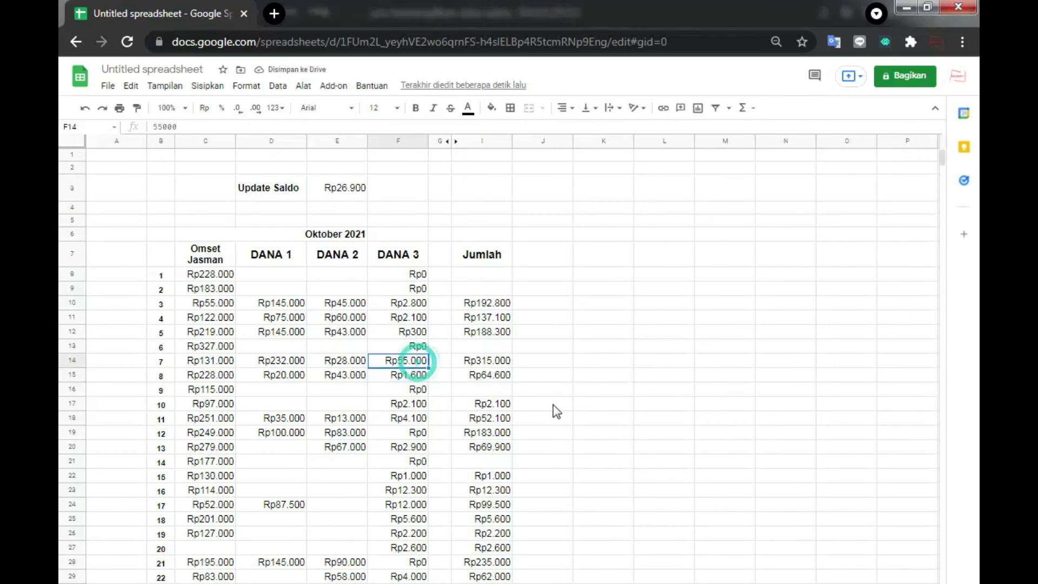
Step: Enter 15000 as the day 24 DANA 3 amount in F31 and check Update Saldo
scroll(549, 525, "down", 2)
left_click(421, 513)
type("15000")
key("Return")
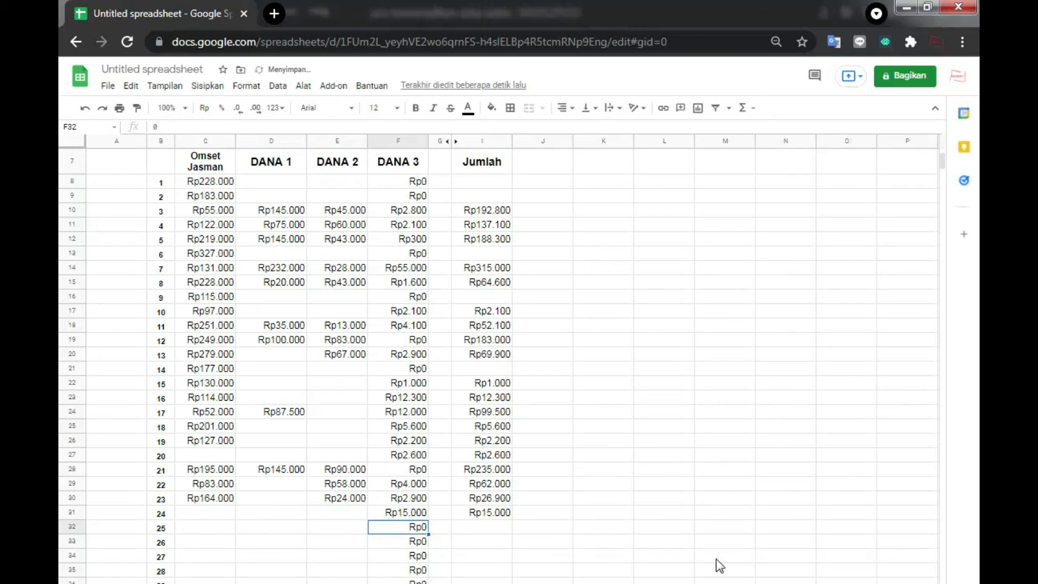
scroll(528, 436, "up", 3)
Step: Enter 15000 as the day 29 DANA 3 amount in F36
scroll(428, 541, "down", 4)
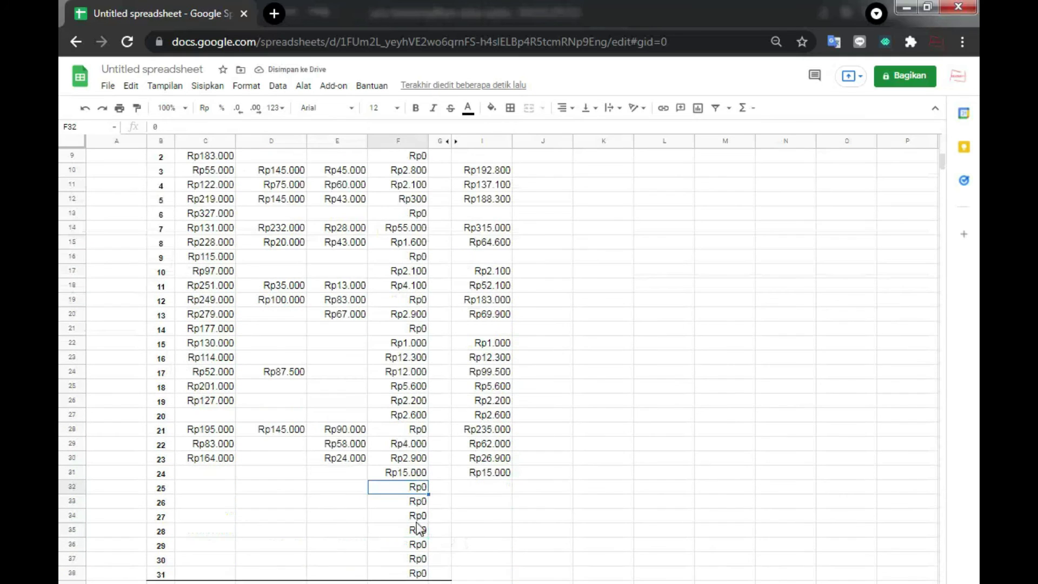
left_click(406, 545)
type("15000")
key("Up")
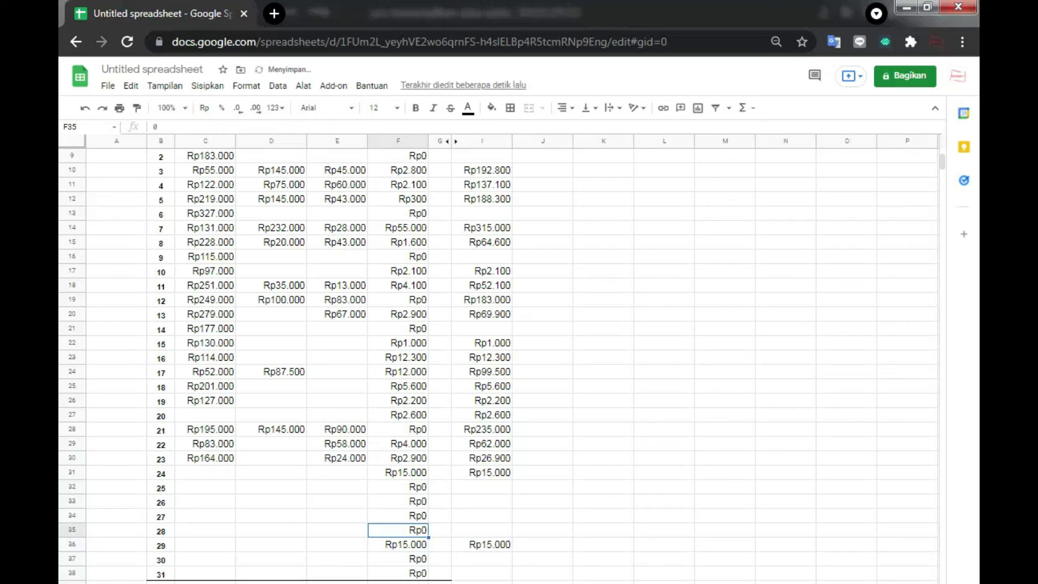
Step: Change the day 29 DANA 3 amount in F36 to 17000 and check Update Saldo
key("Down")
type("17000")
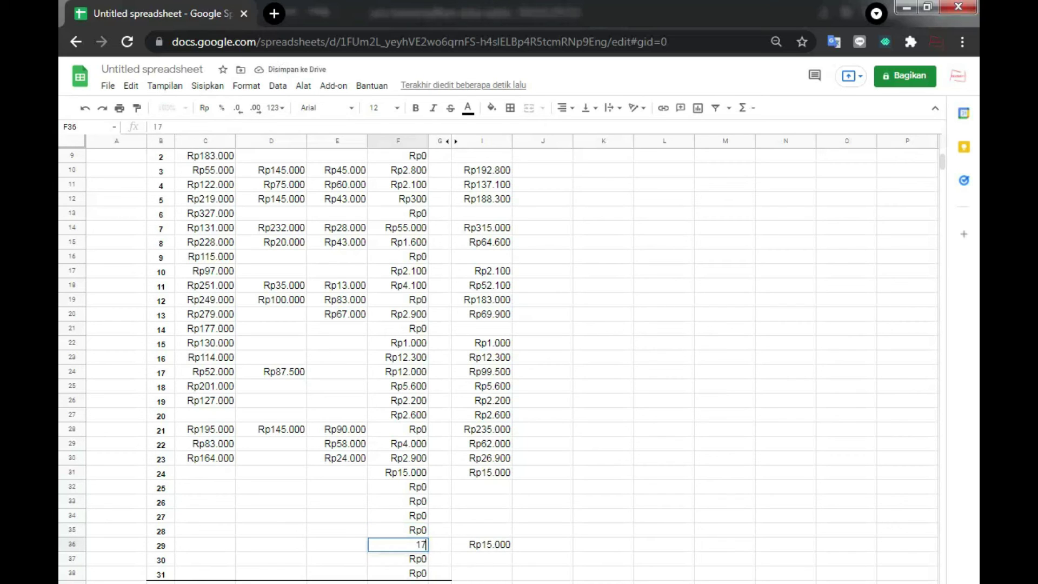
key("Up")
scroll(419, 514, "up", 4)
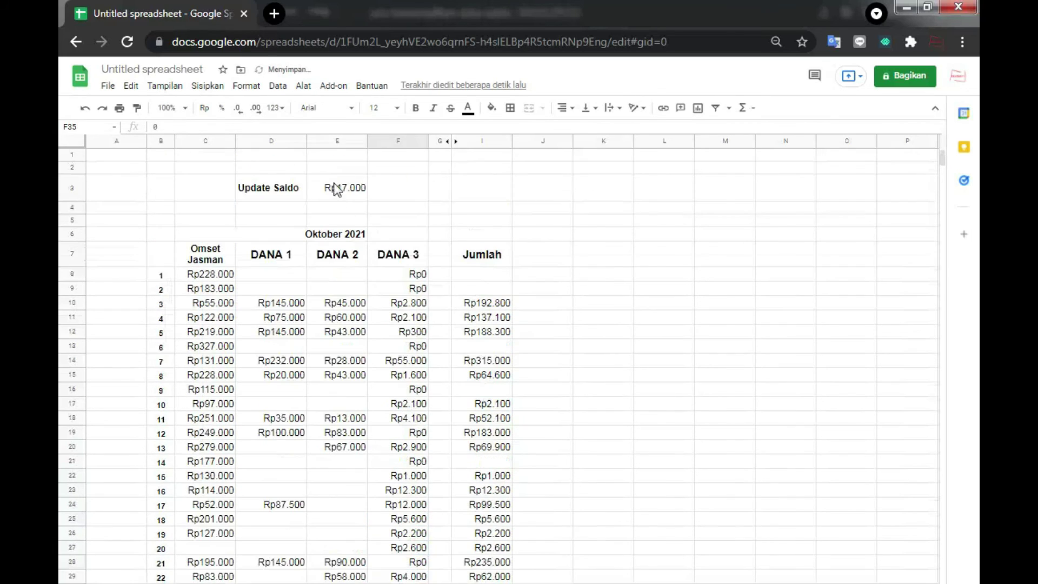
Step: Enter 15000 as the day 26 DANA 3 amount in F33 and check Update Saldo in E3
scroll(419, 513, "down", 4)
left_click(421, 502)
type("15.00")
key("Return")
scroll(406, 505, "up", 5)
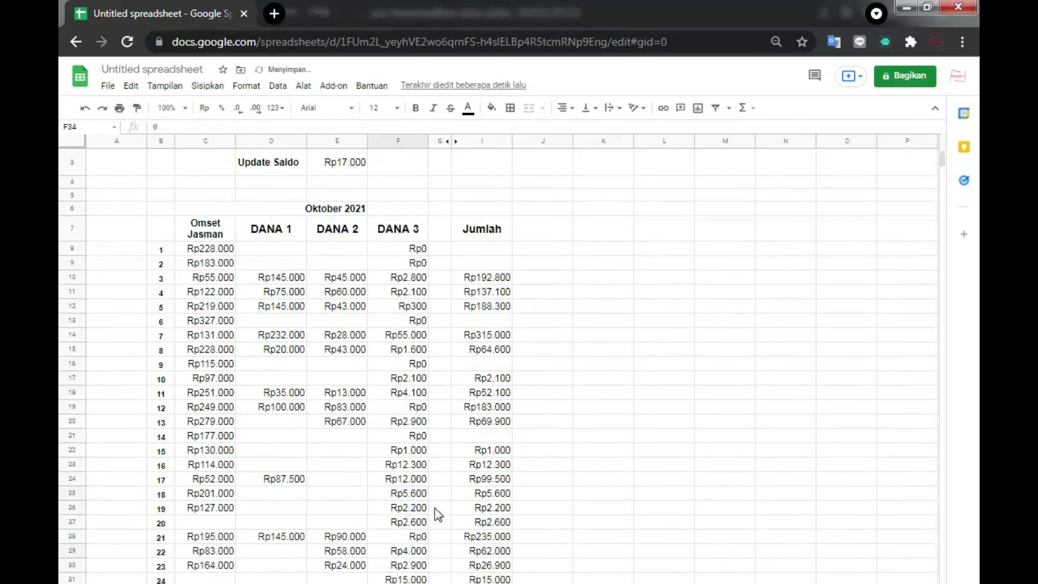
left_click(347, 190)
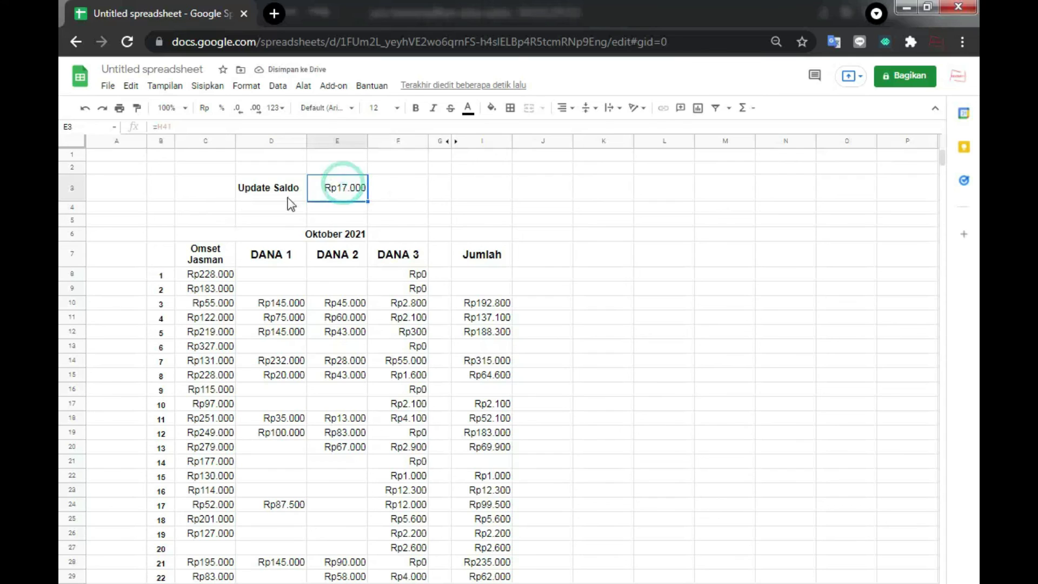
Step: Compare Update Saldo in E3 with the last Jumlah entries around I35 and I36, and inspect the formula in I8
scroll(487, 537, "down", 5)
left_click(486, 533)
left_click(491, 546)
scroll(509, 507, "up", 3)
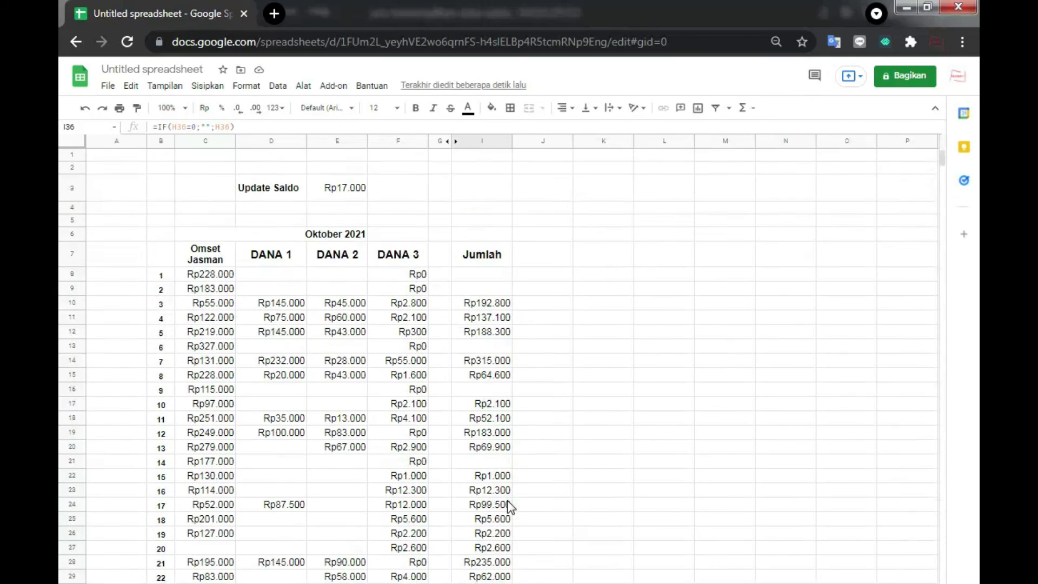
scroll(508, 507, "down", 5)
scroll(498, 493, "up", 5)
left_click(366, 202)
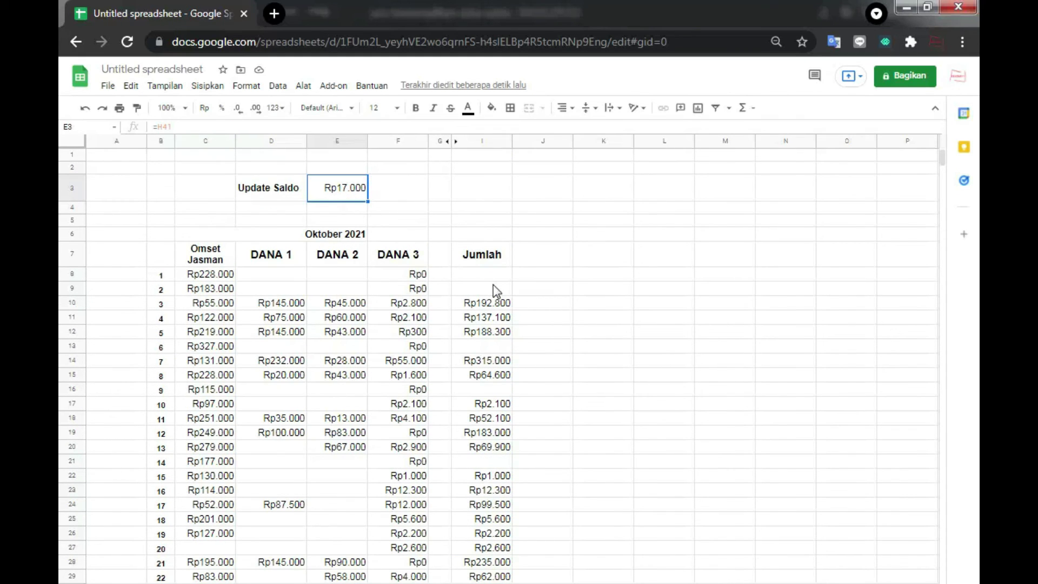
left_click(508, 277)
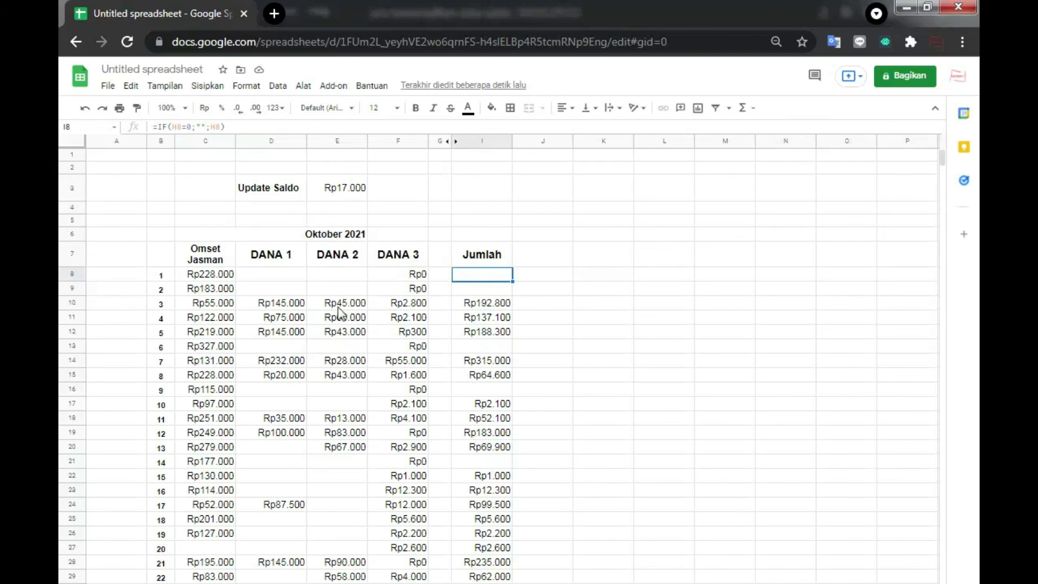
left_click(338, 193)
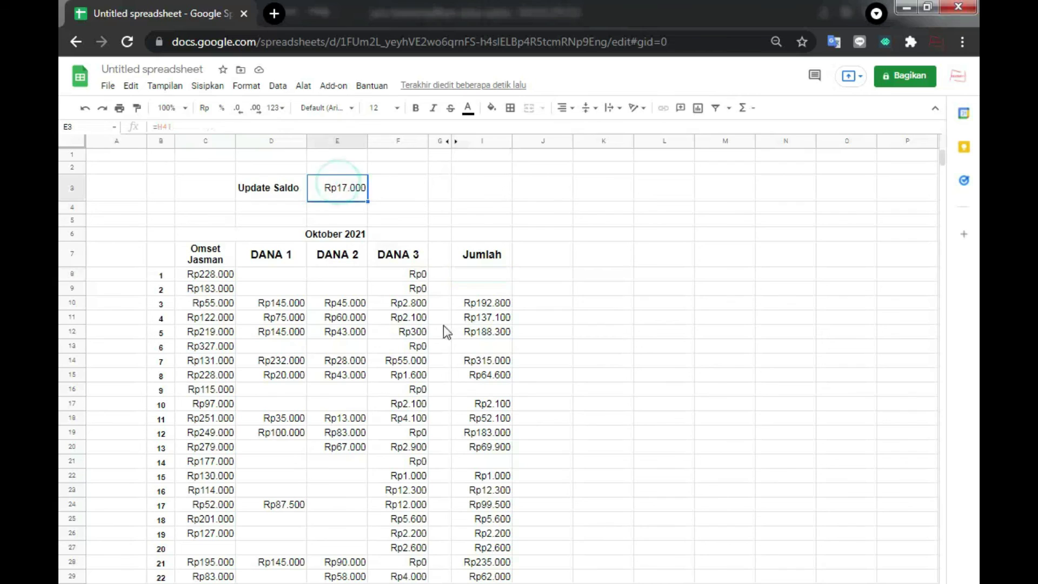
Step: Change the day 26 DANA 3 amount in F33 to 150000
scroll(435, 324, "down", 5)
left_click(422, 431)
double_click(420, 434)
type("0")
key("Return")
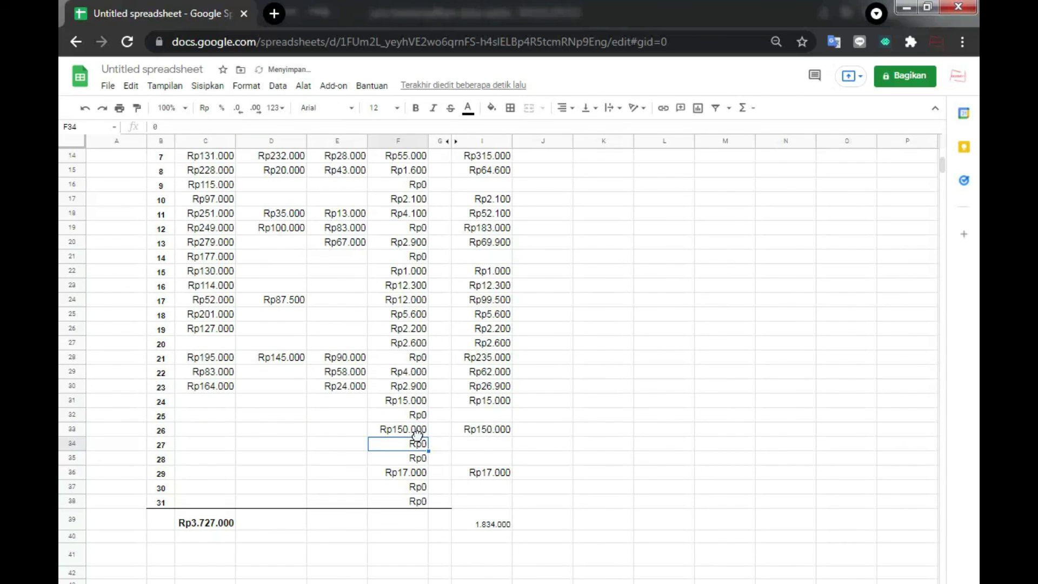
Step: Set the DANA 3 amounts in F32:F36 to 15000 each and check Update Saldo in E3
left_click(417, 435)
double_click(417, 436)
key("Return")
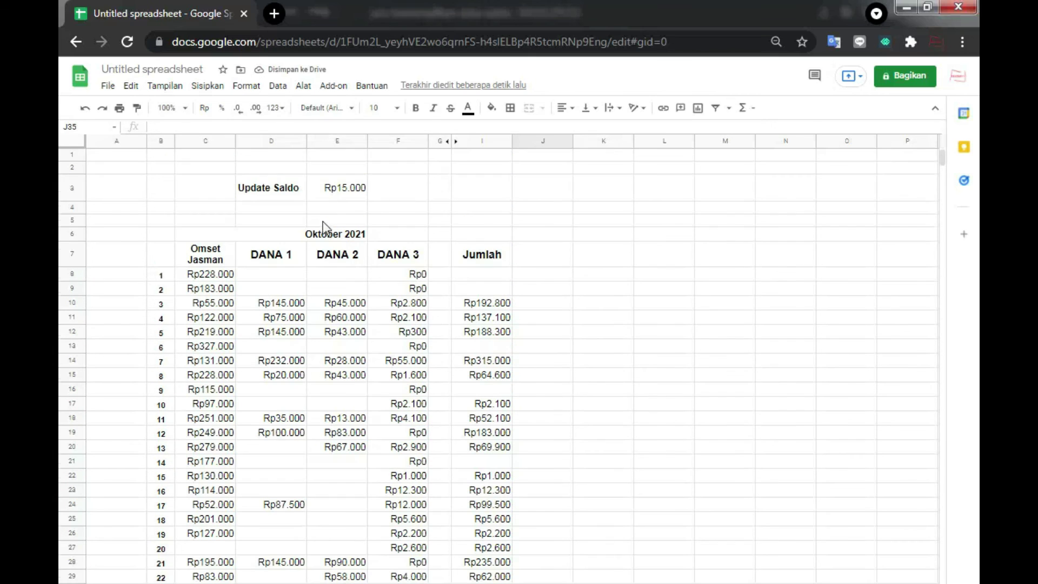
left_click(338, 187)
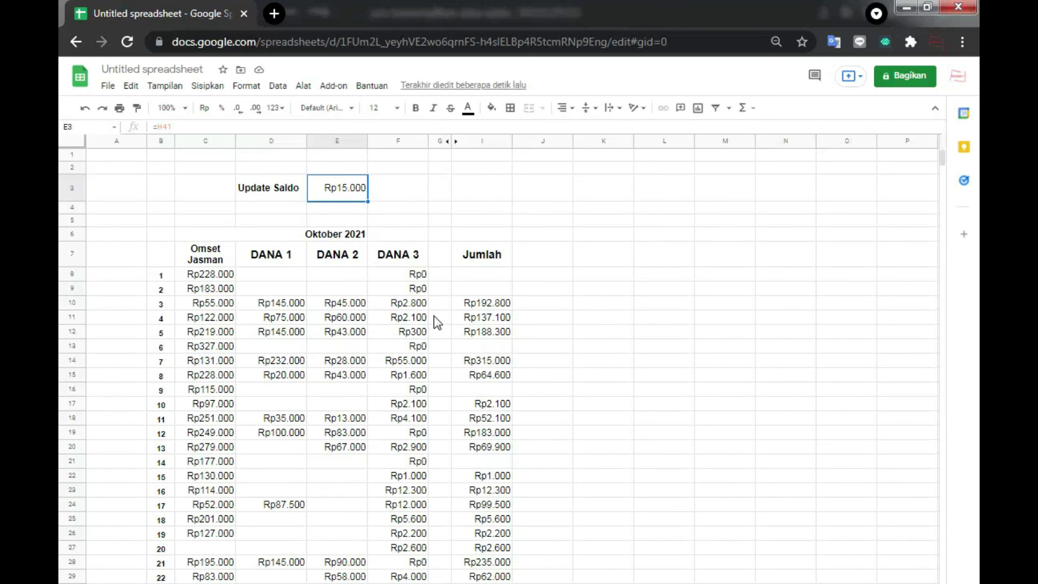
Step: Review the DANA 3 and Jumlah columns down to I39 and compare them with Update Saldo in E3
scroll(482, 405, "down", 2)
scroll(452, 408, "up", 2)
scroll(455, 379, "down", 2)
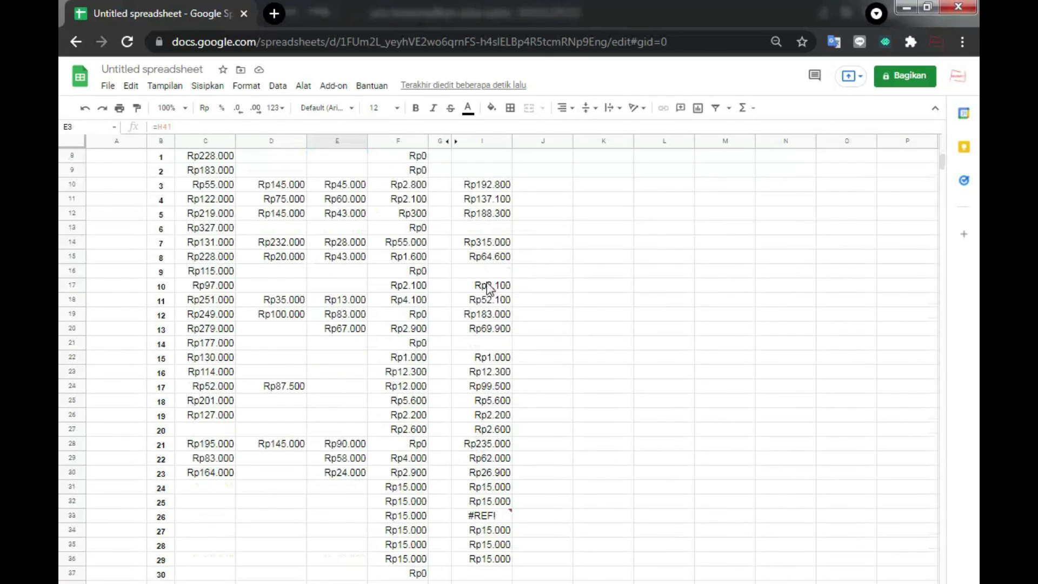
scroll(489, 268, "up", 1)
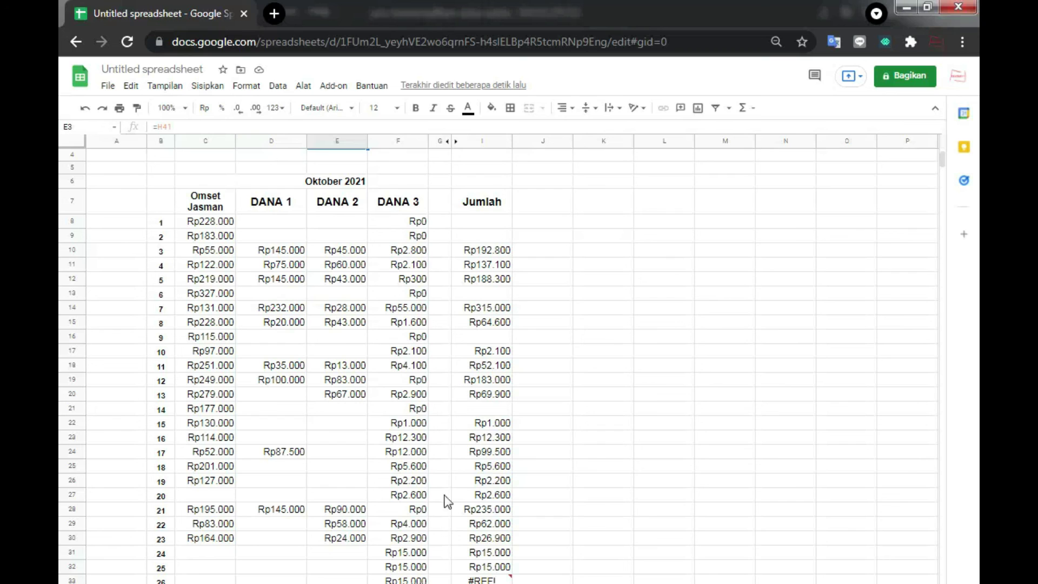
scroll(476, 427, "down", 2)
scroll(373, 372, "up", 3)
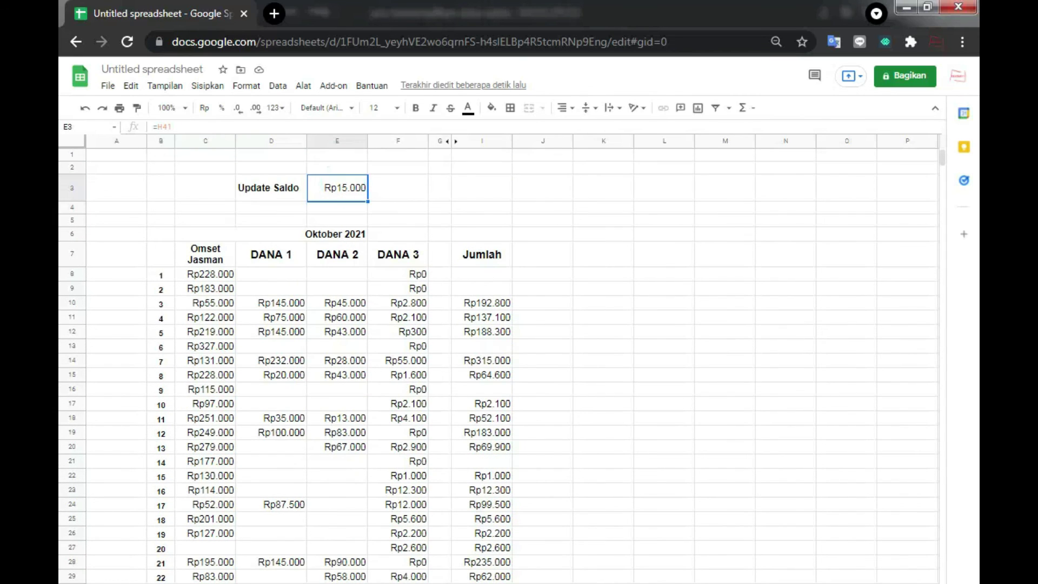
scroll(464, 574, "down", 2)
scroll(464, 573, "down", 1)
left_click(476, 541)
scroll(476, 534, "up", 3)
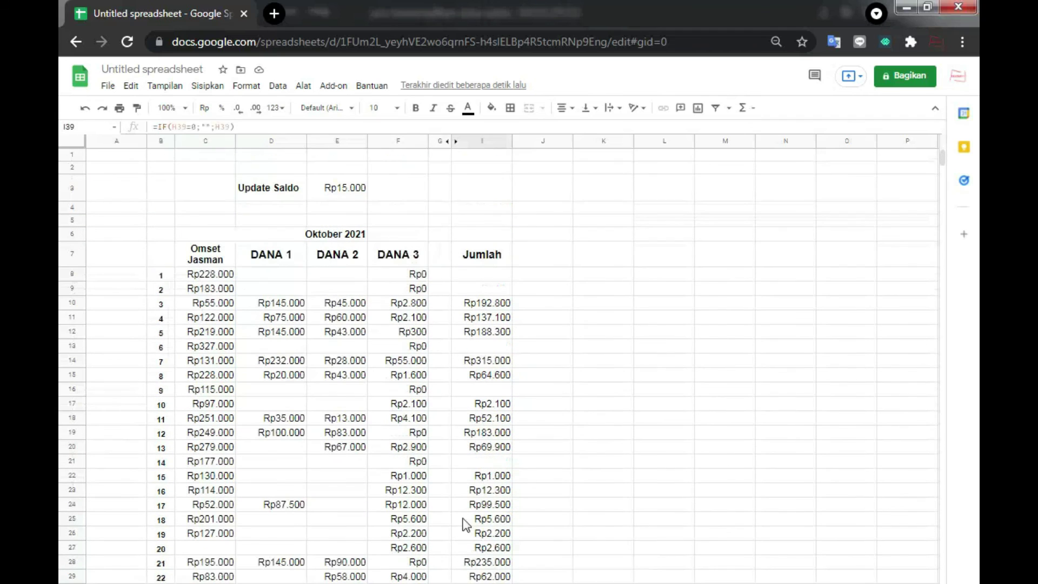
left_click(348, 197)
scroll(468, 480, "down", 2)
scroll(469, 480, "up", 2)
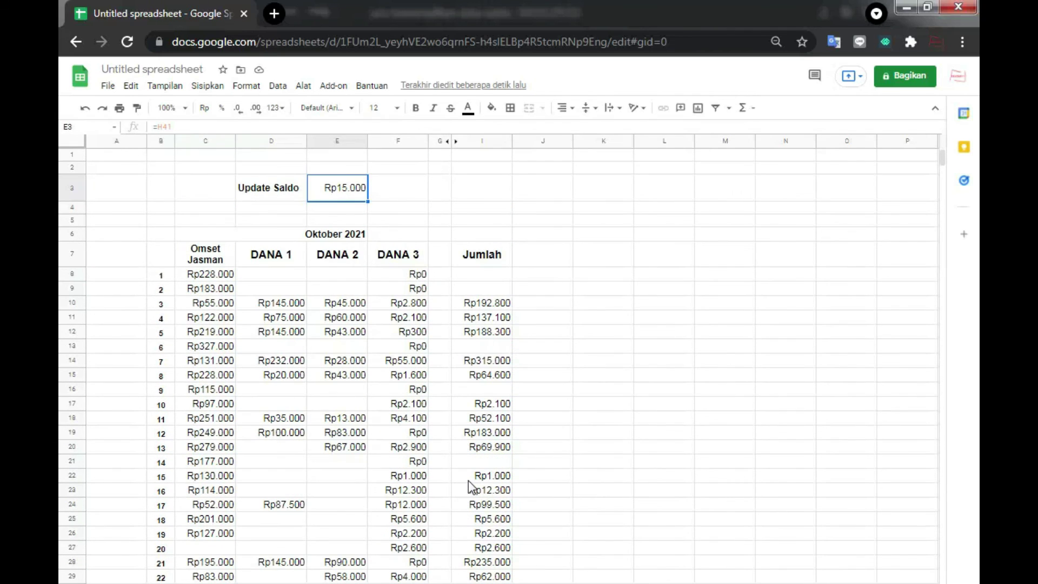